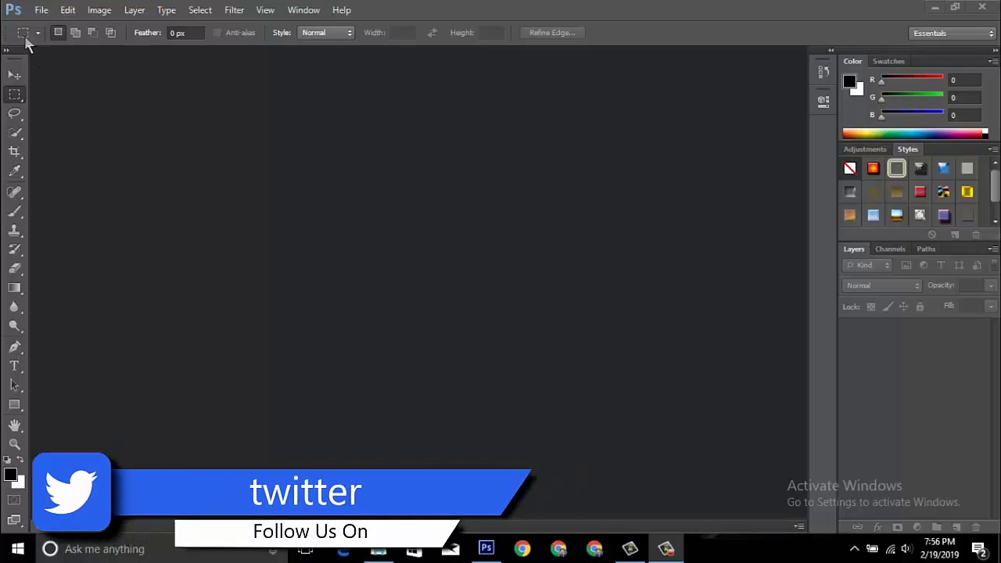
- Create a 1280×780 white document and add, then erase, a trial text layer
left_click(39, 11)
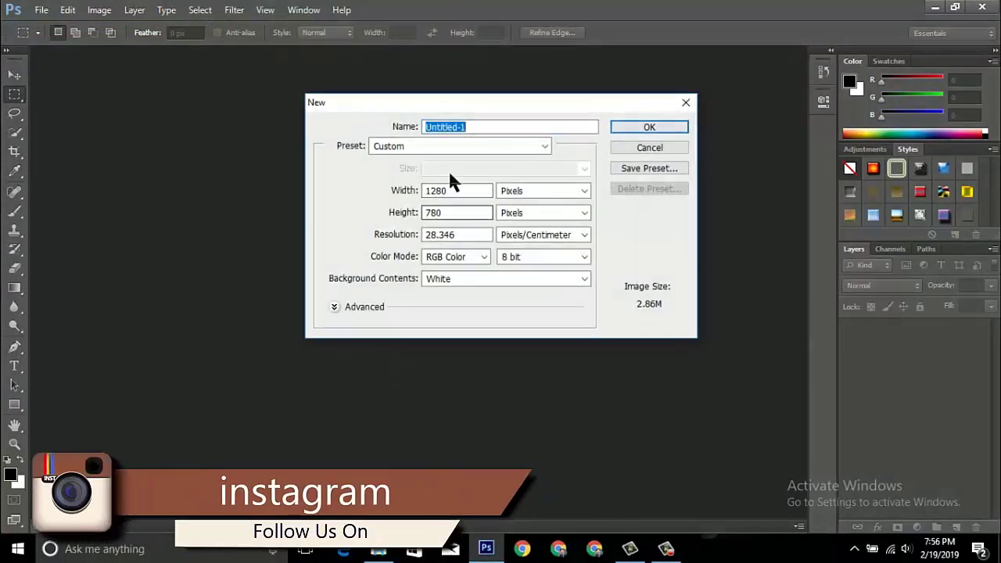
left_click(630, 125)
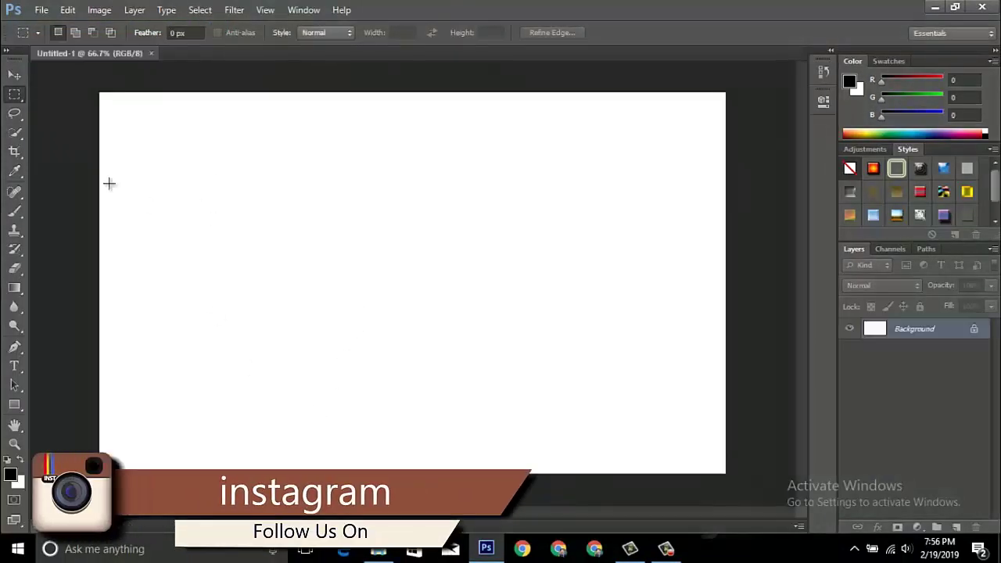
left_click(14, 366)
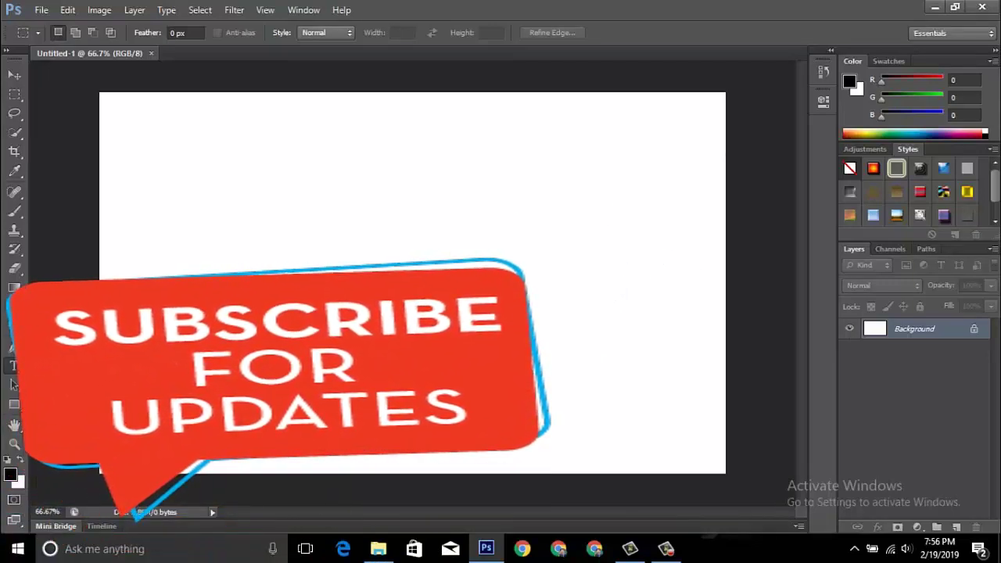
left_click(659, 244)
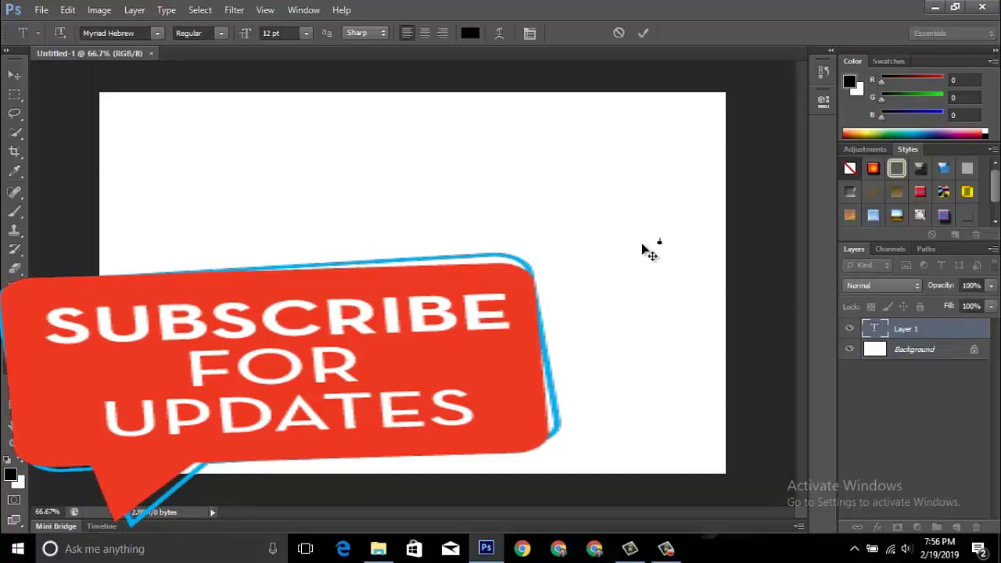
type("asdasdasd")
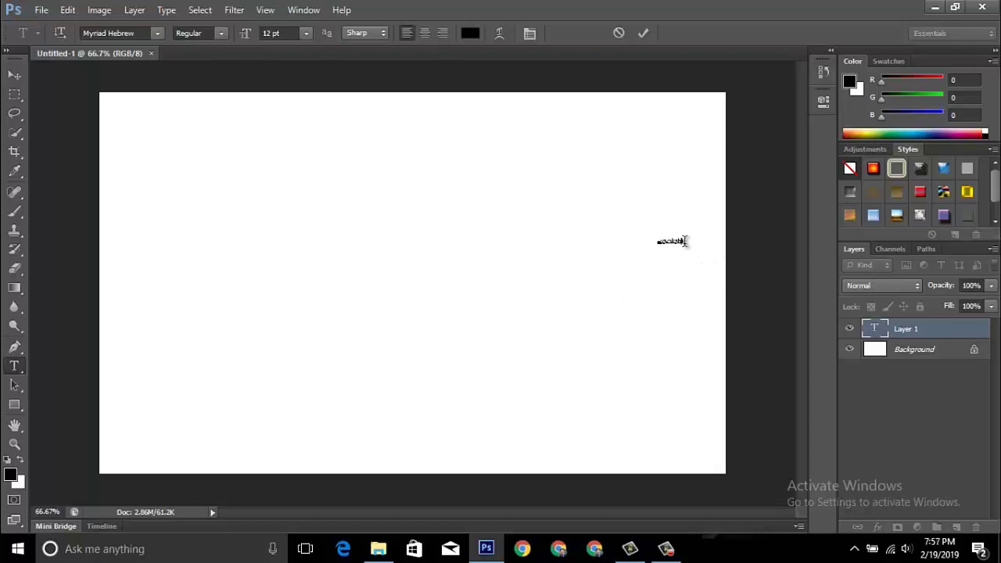
key("ctrl+a")
key("BackSpace")
- Set the text size to 72 pt, then type and delete more test text
left_click(305, 33)
left_click(296, 282)
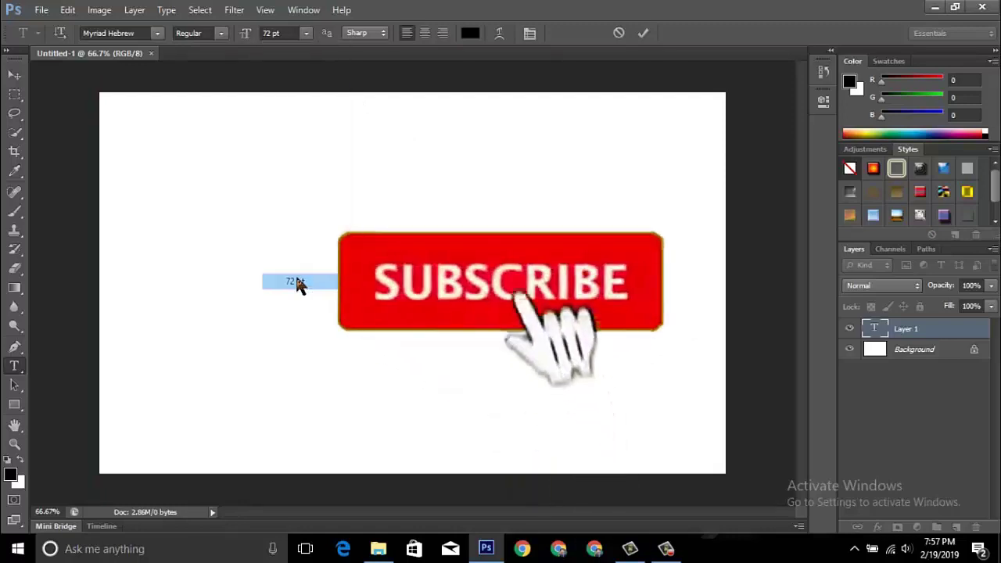
type("fksdl")
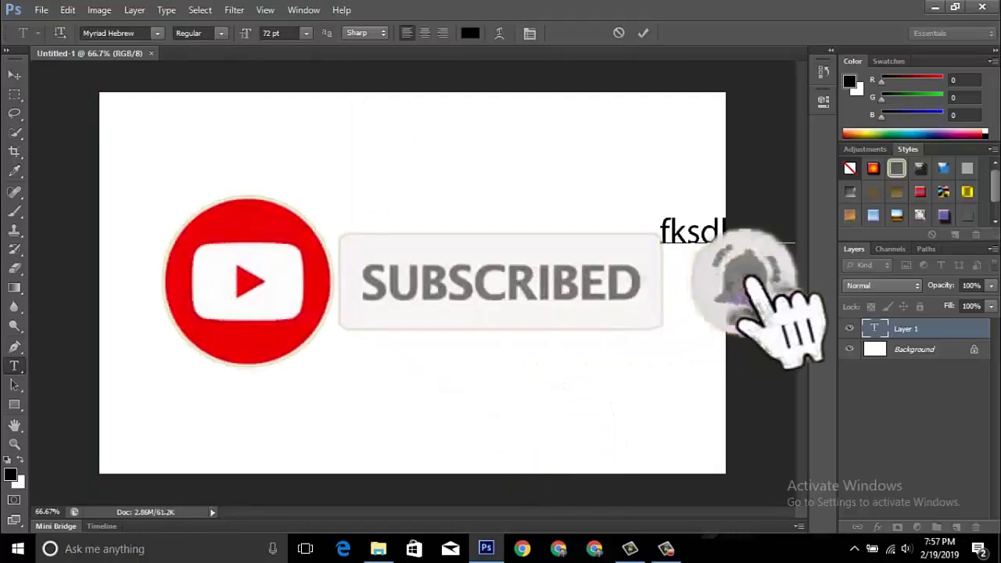
type("kia")
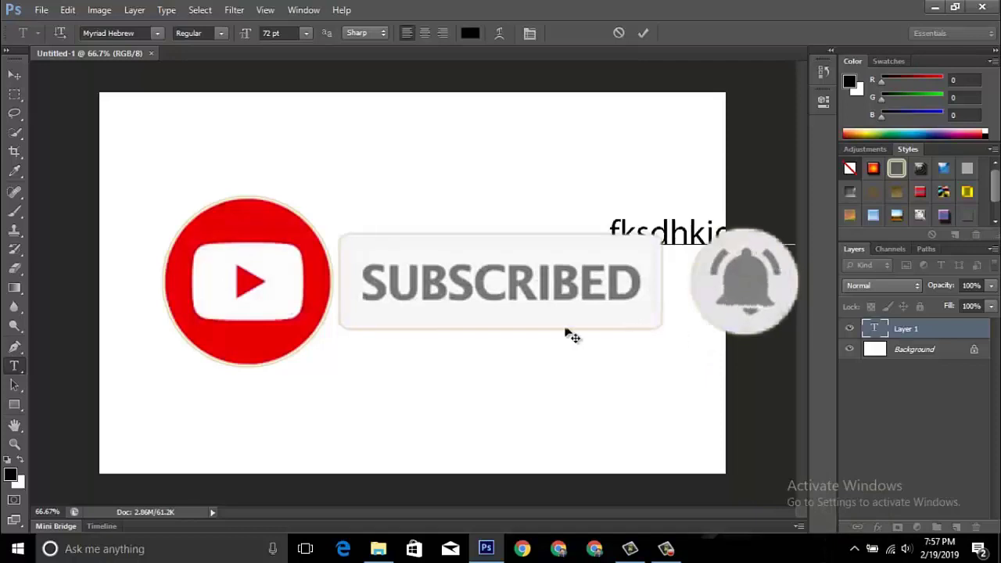
left_click_drag(569, 335, 336, 327)
type("fdfah")
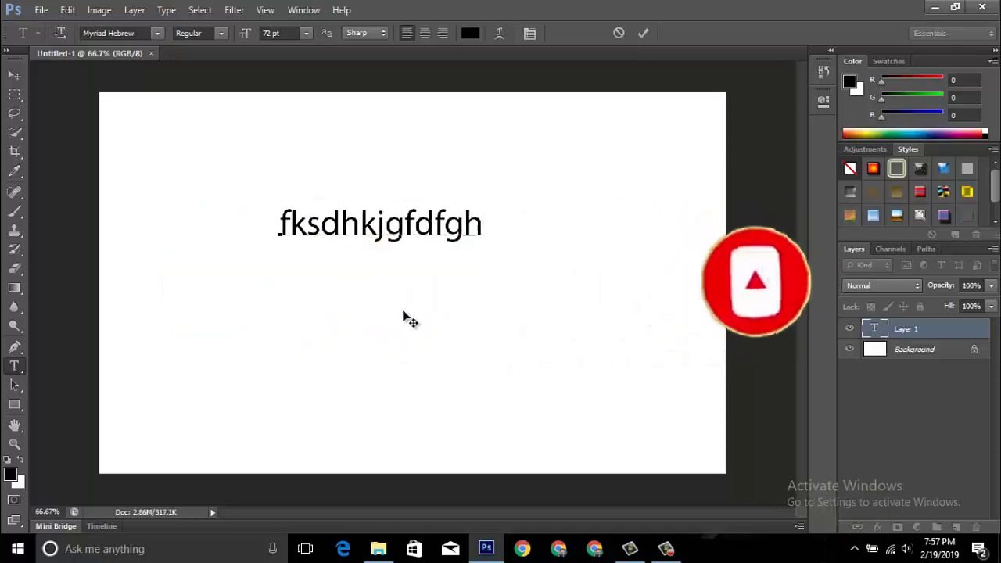
key("BackSpace")
key("BackSpace")
key("BackSpace")
key("BackSpace")
key("BackSpace")
key("BackSpace")
key("BackSpace")
key("BackSpace")
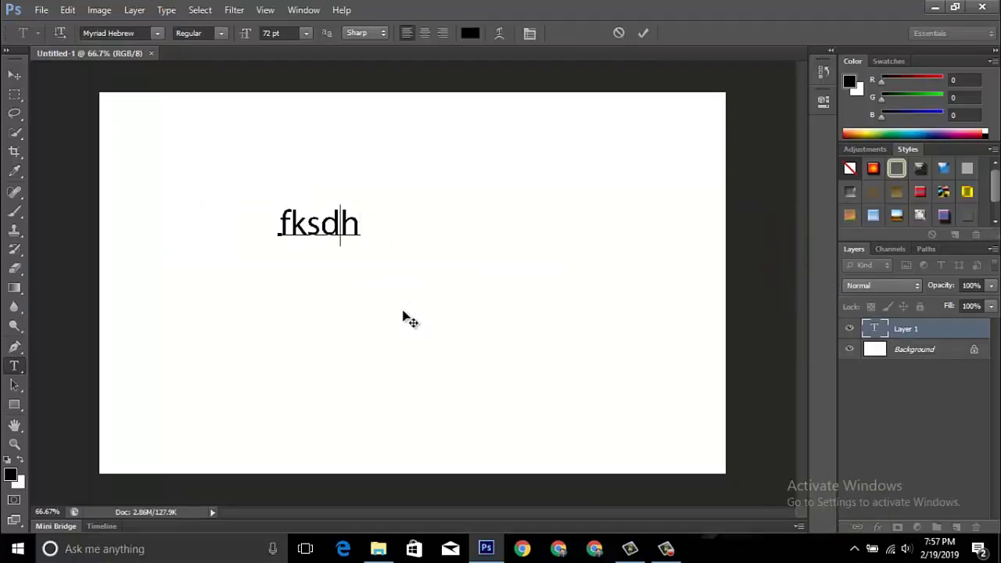
key("BackSpace")
key("BackSpace")
key("BackSpace")
key("BackSpace")
key("BackSpace")
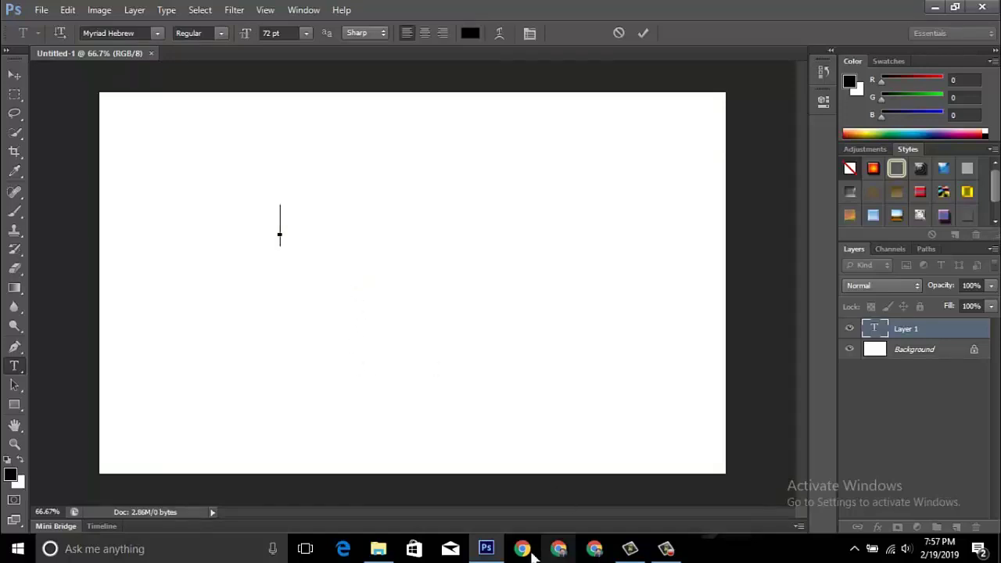
- Install GoogleInputTools and GoogleInputUrdu from the D:\VIP\urdu folder
left_click(930, 8)
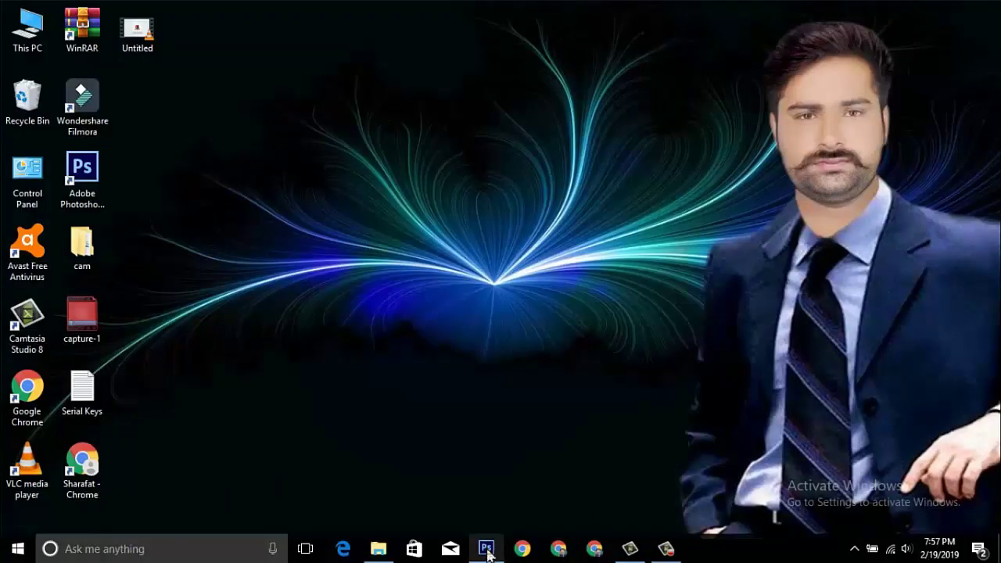
left_click(377, 550)
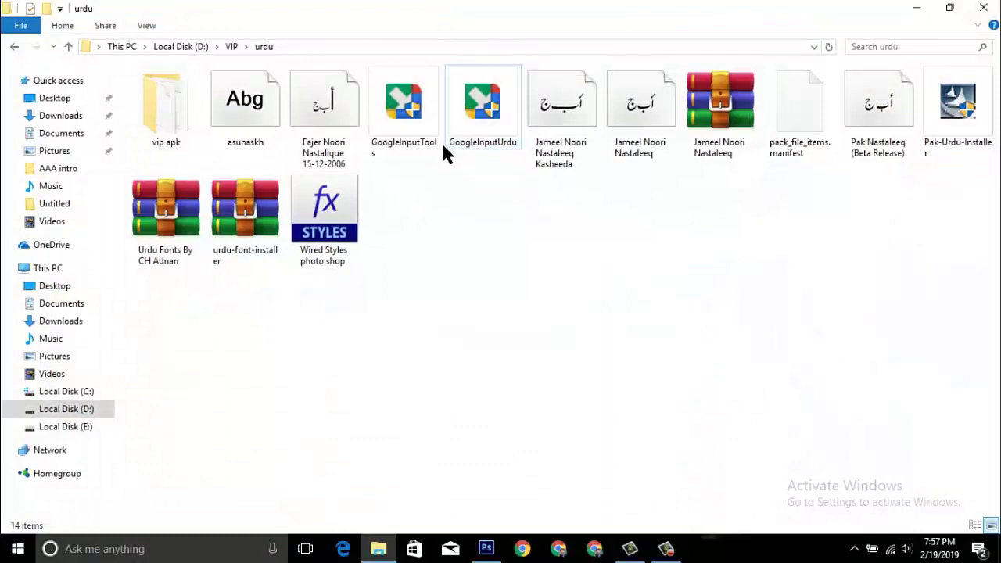
double_click(406, 110)
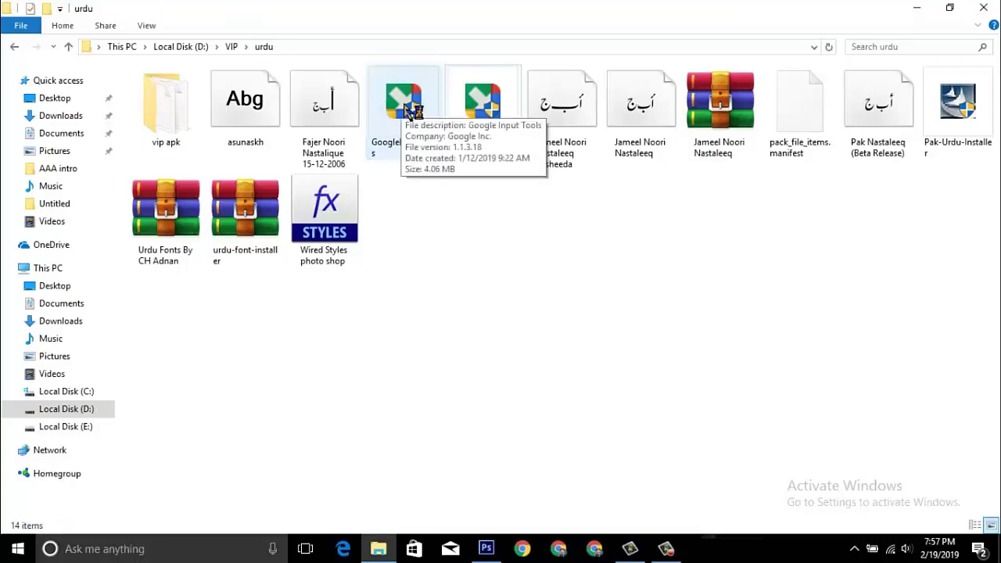
double_click(404, 103)
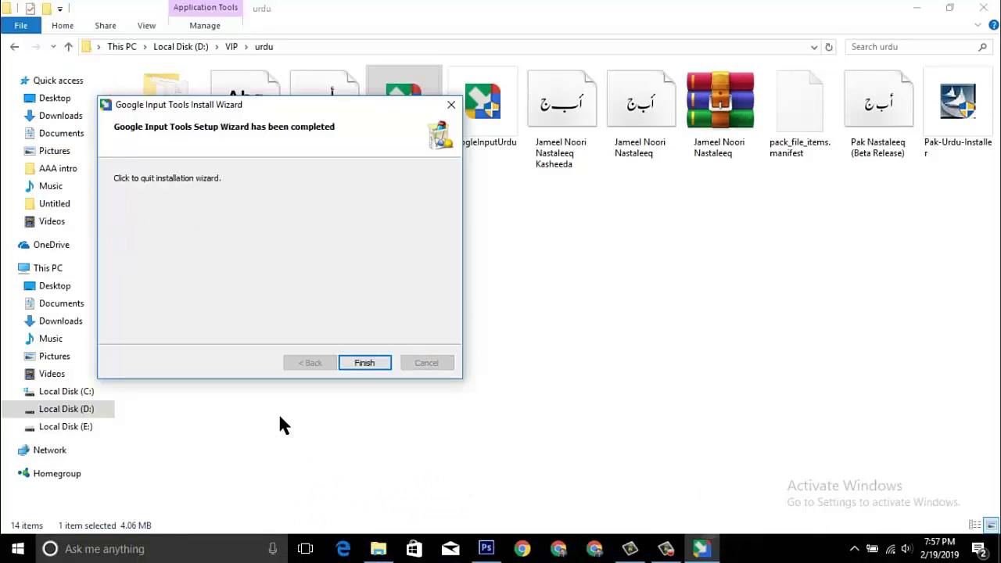
left_click(364, 364)
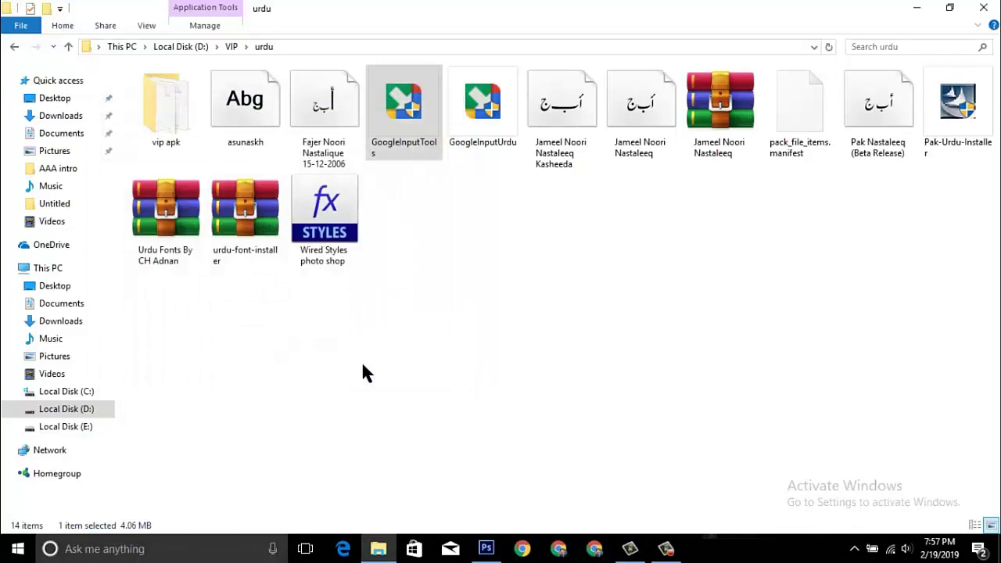
left_click(485, 105)
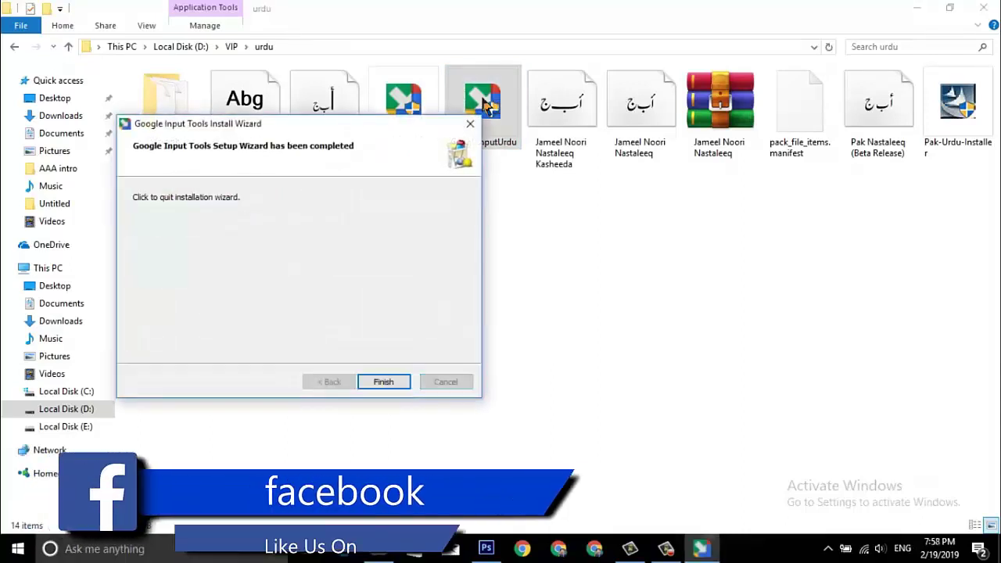
left_click(382, 385)
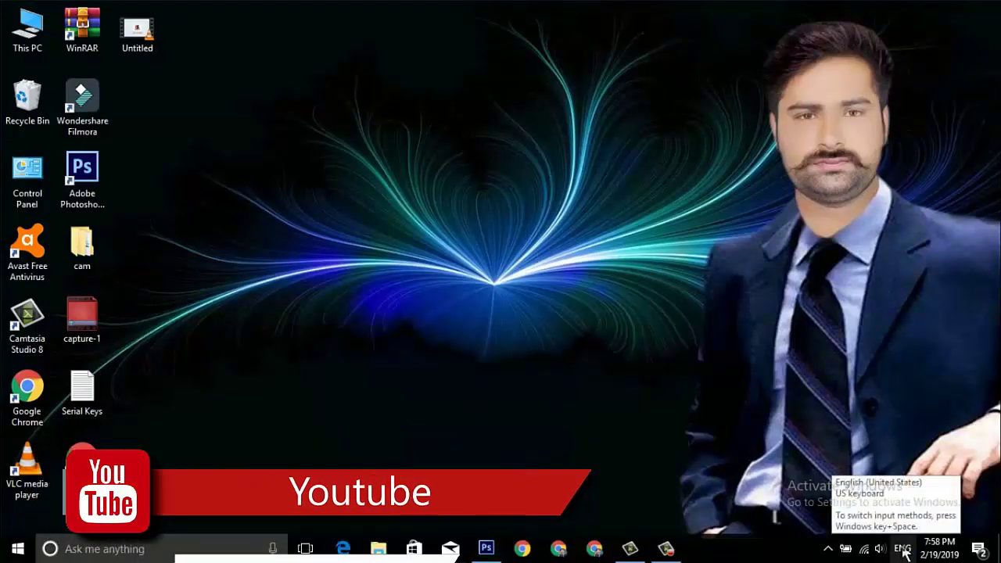
left_click(665, 549)
left_click(930, 491)
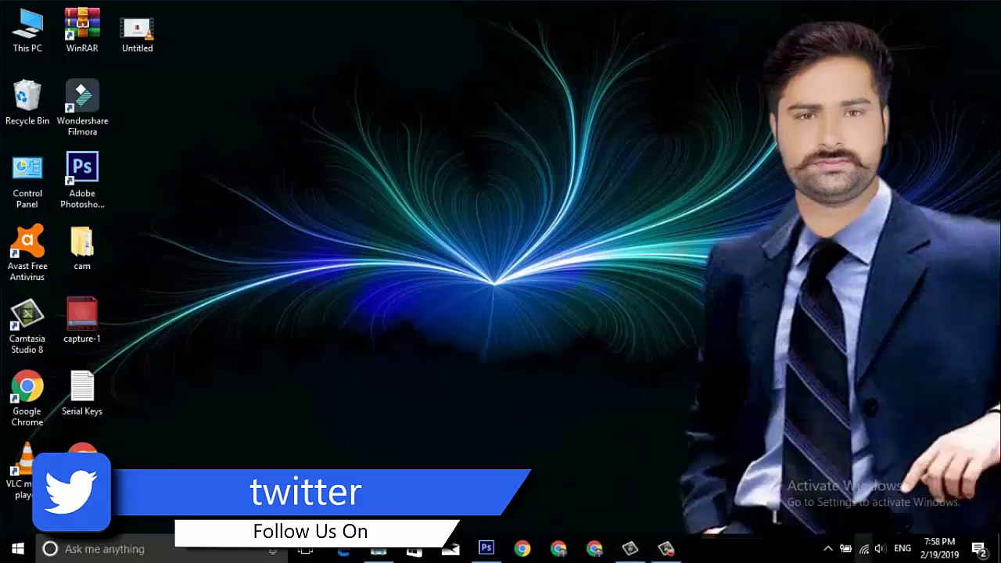
left_click(903, 550)
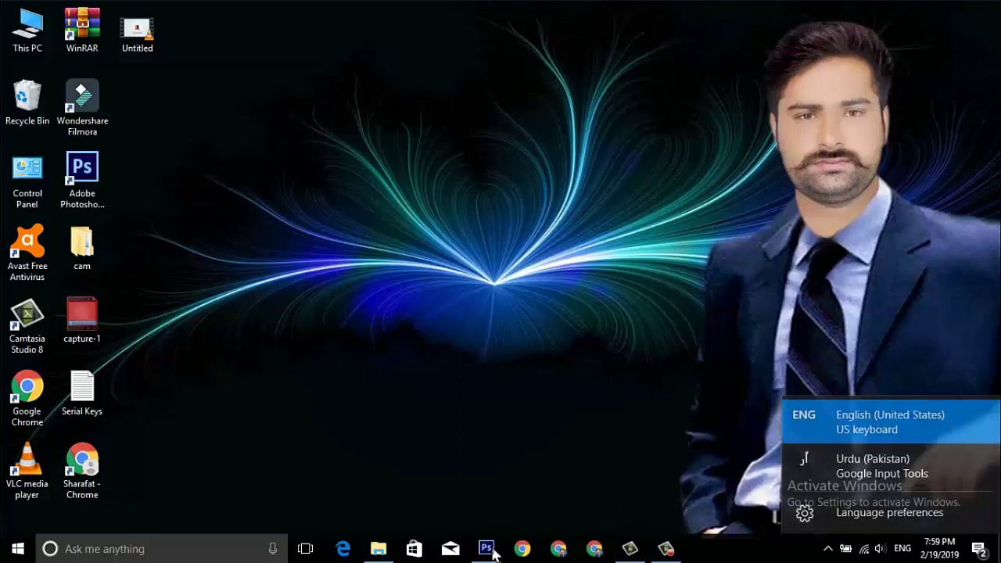
mouse_move(486, 548)
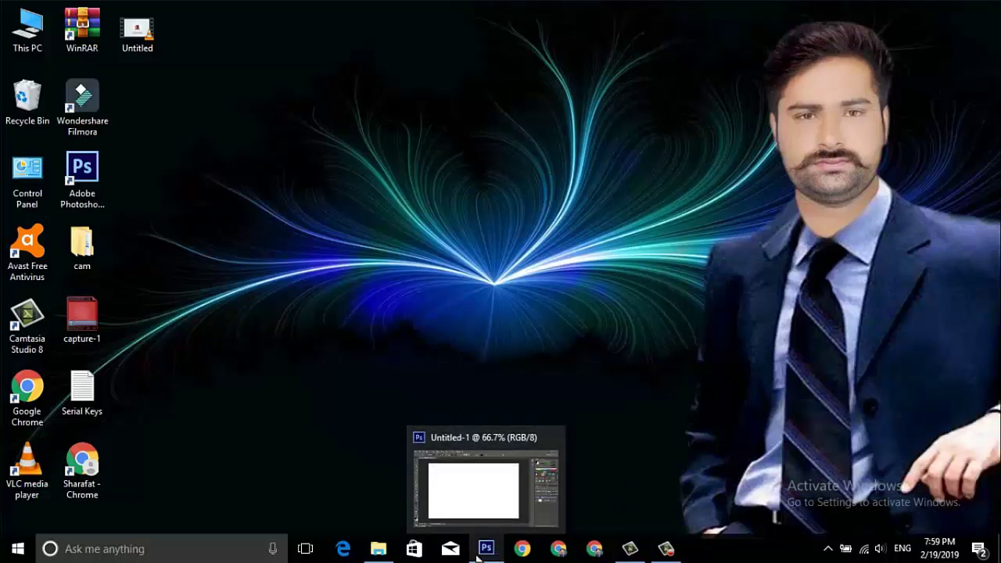
- Restore Photoshop and switch the Windows input language to Urdu
left_click(479, 551)
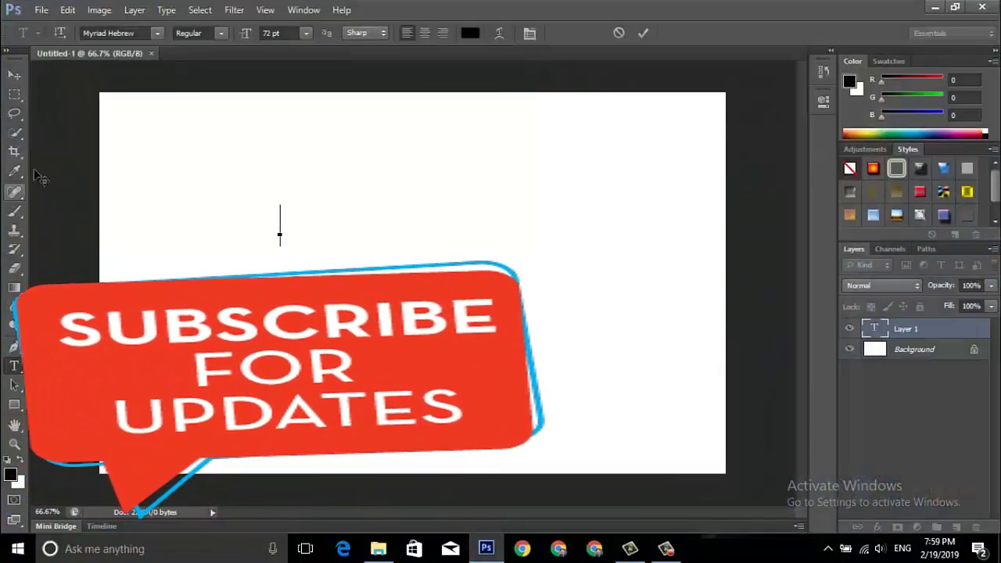
left_click(903, 549)
left_click(868, 469)
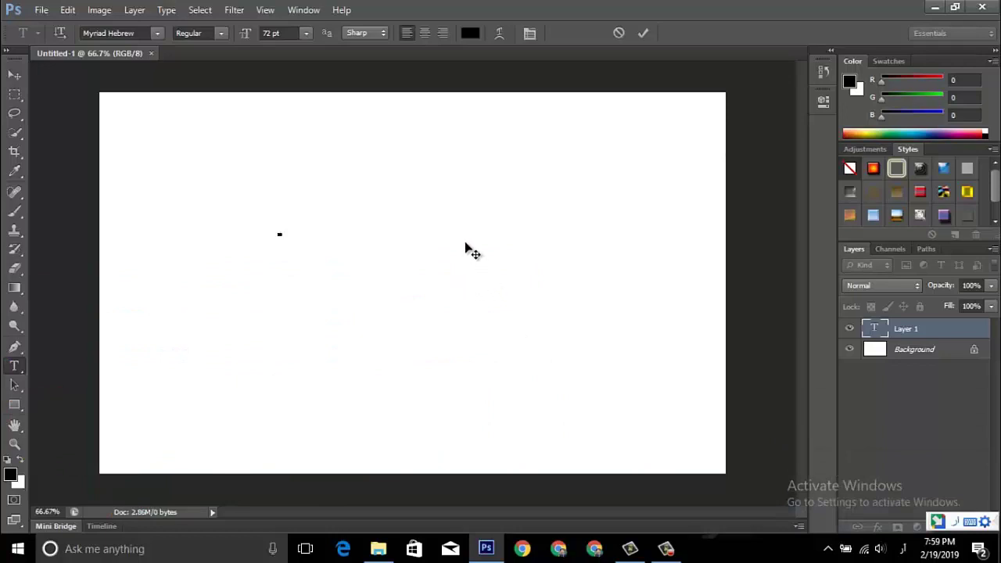
- Type the trial Urdu words 'kia karrahy he', then delete the whole line
type("kia")
key("space")
type("karr")
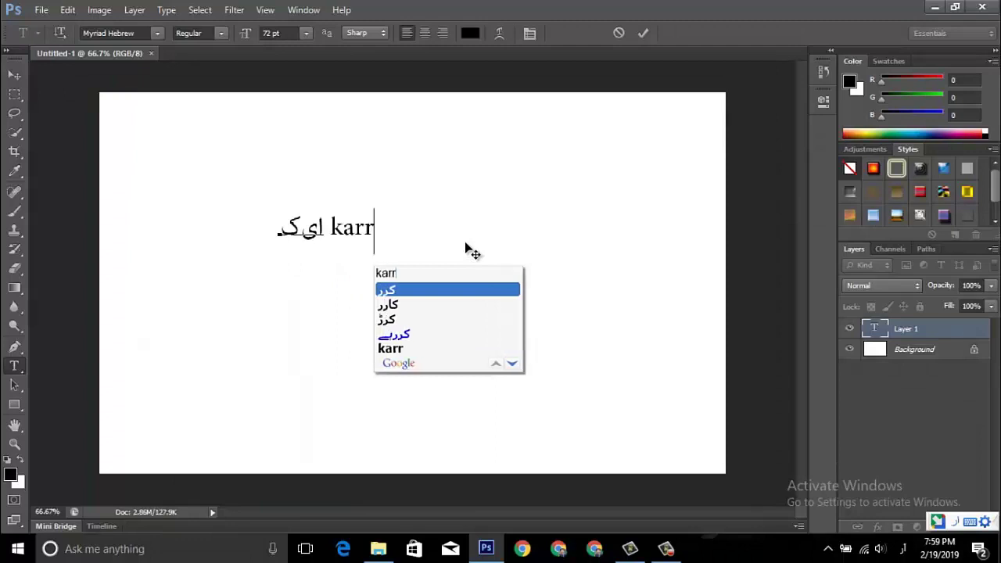
type("ahy")
key("space")
type("he")
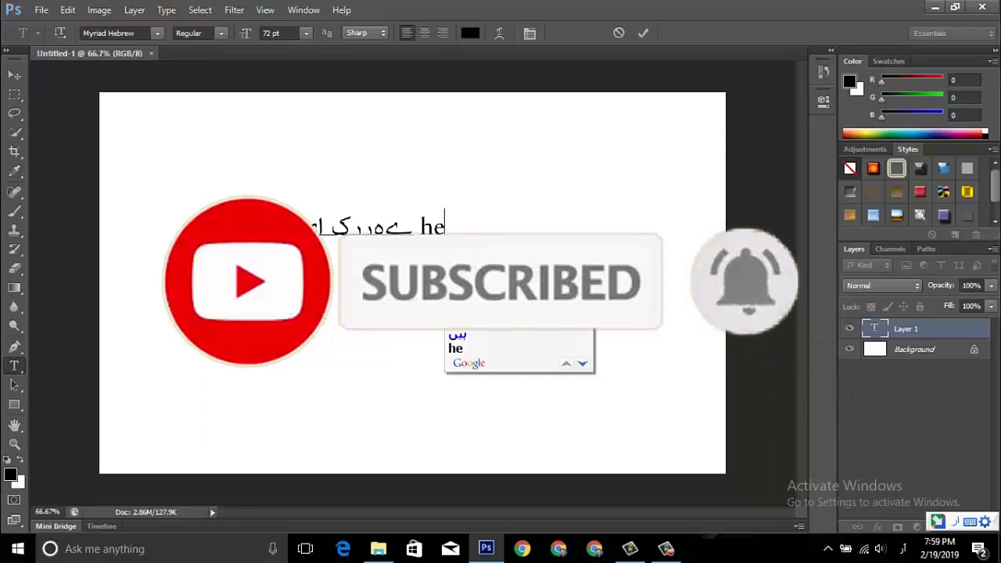
key("BackSpace")
key("ctrl+a")
key("BackSpace")
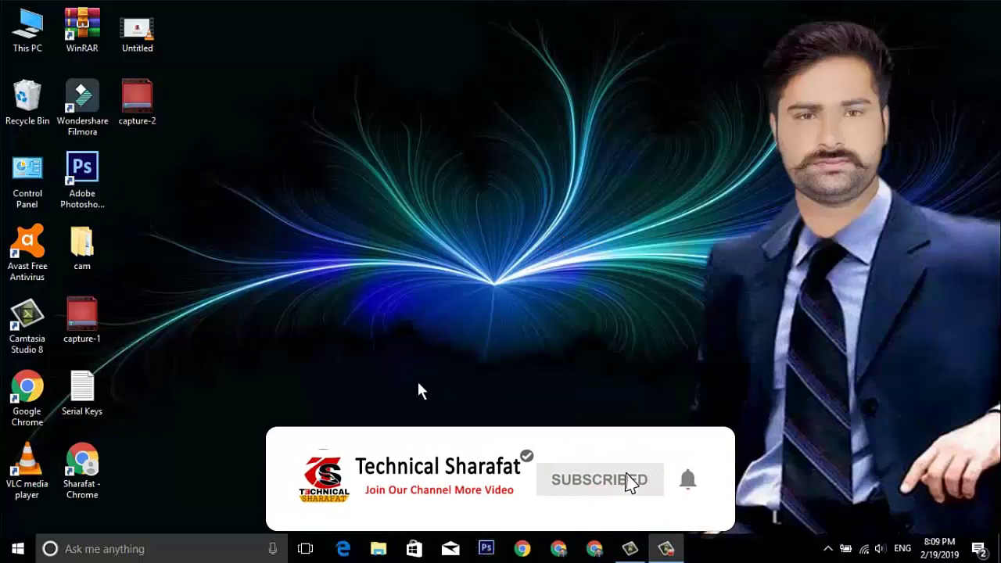
- Relaunch Photoshop from its taskbar icon
left_click(485, 549)
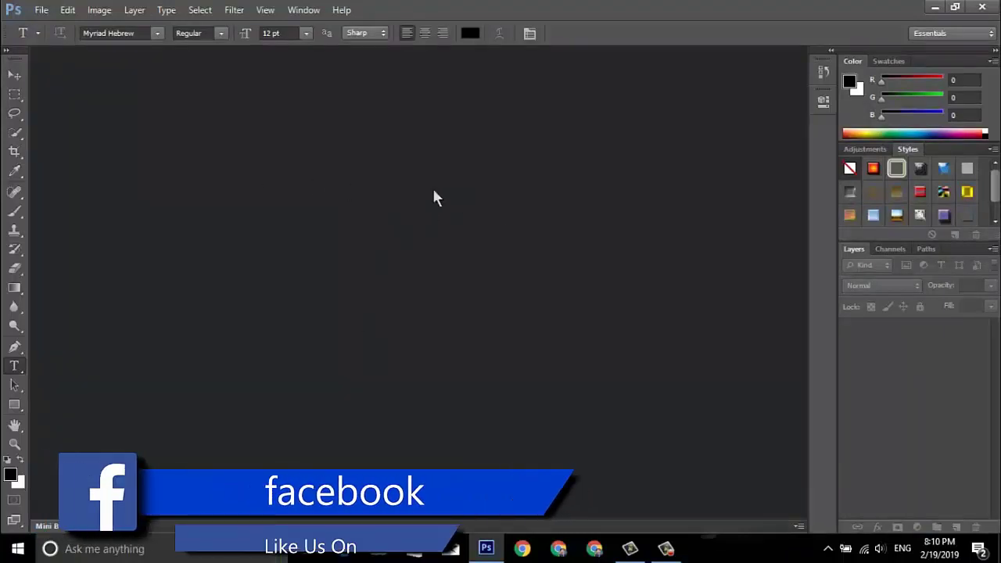
- Create a new 1280×780 white document
left_click(39, 10)
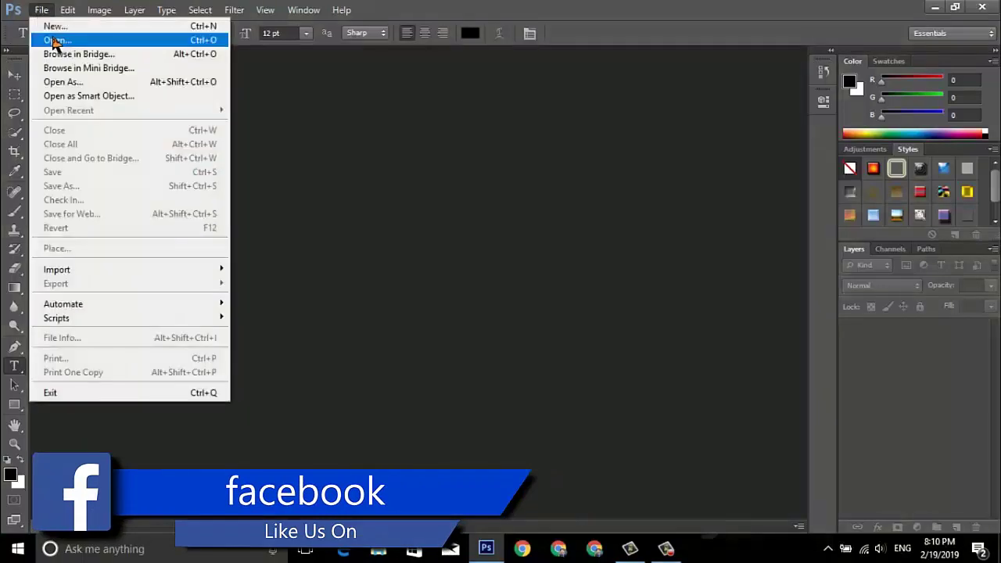
left_click(54, 26)
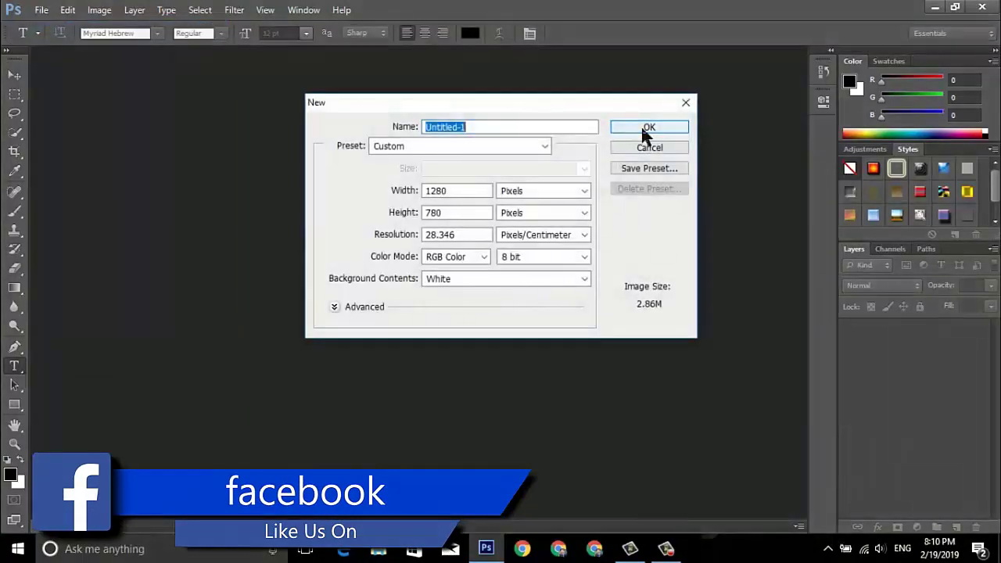
left_click(643, 130)
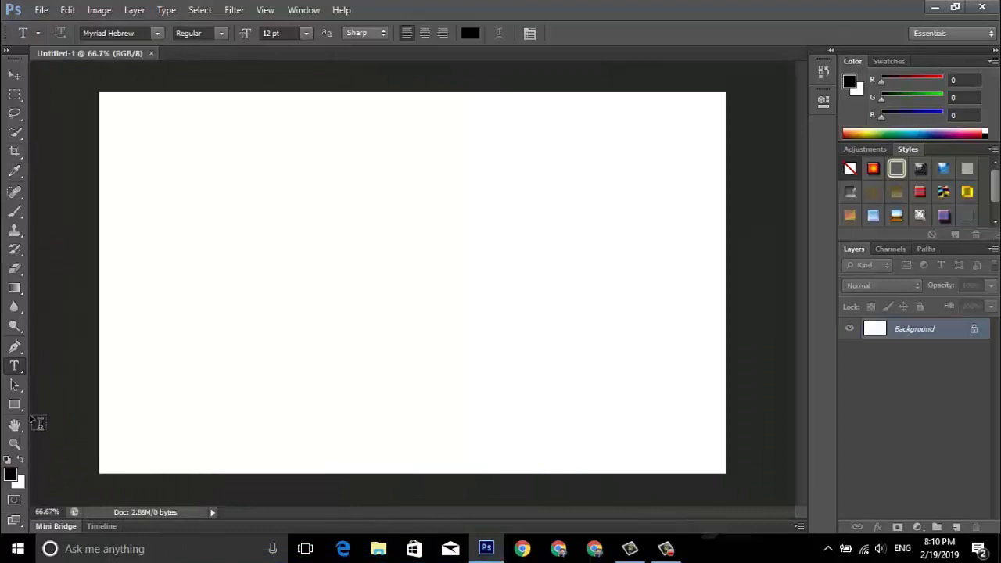
- Start a 72 pt text layer, type 'kia' as a test, then delete it
left_click(678, 255)
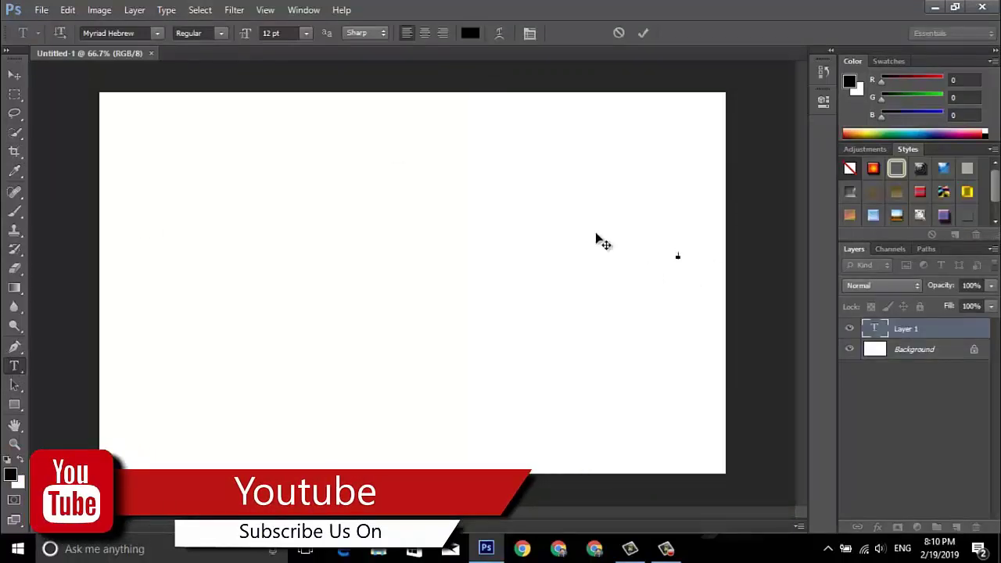
left_click(307, 34)
left_click(298, 282)
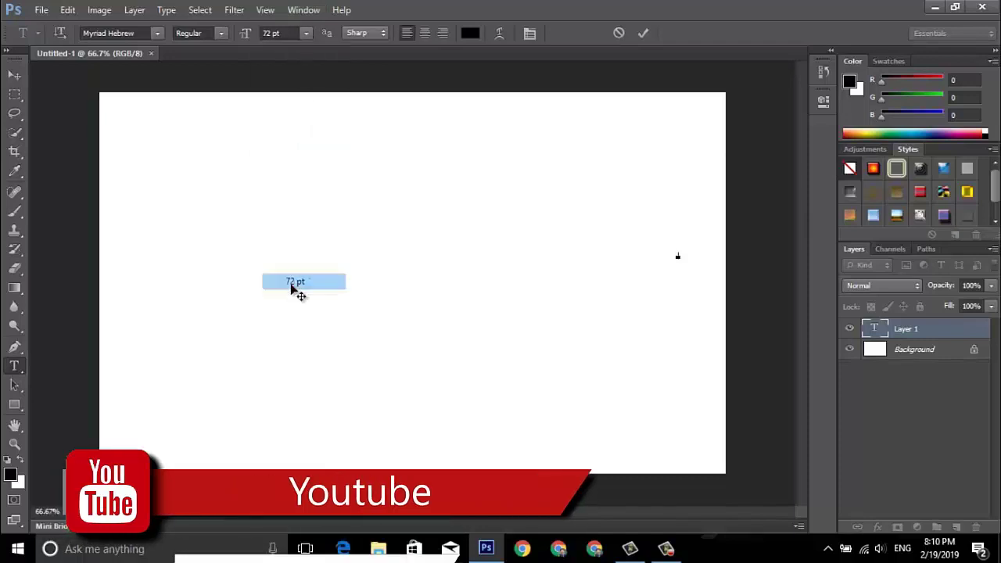
type("k")
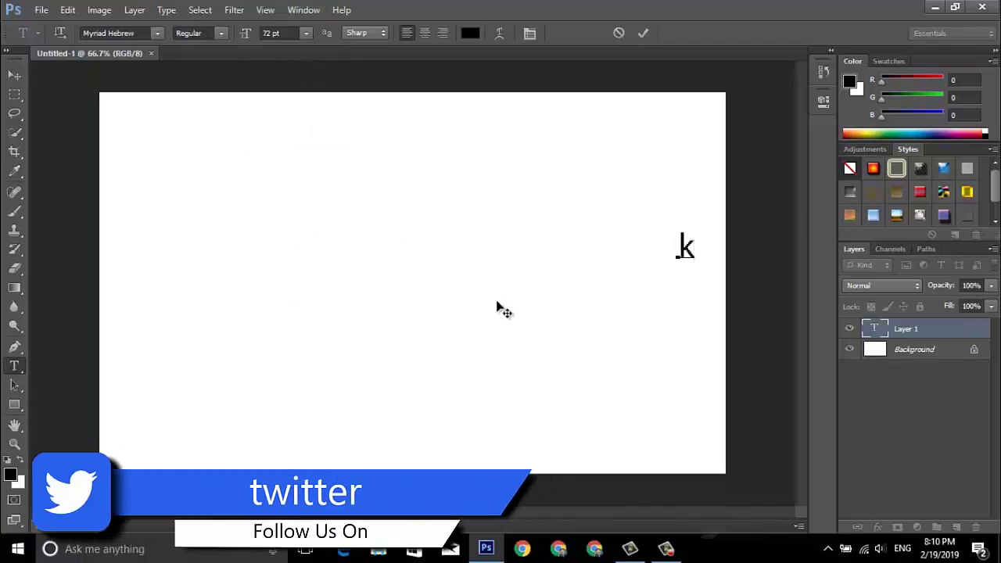
type("ia kar")
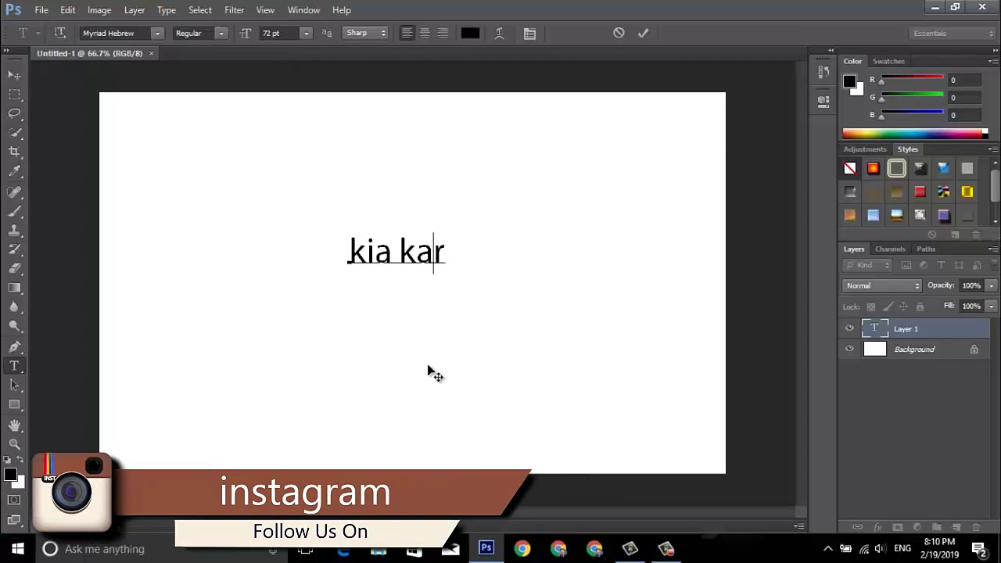
key("BackSpace")
key("BackSpace")
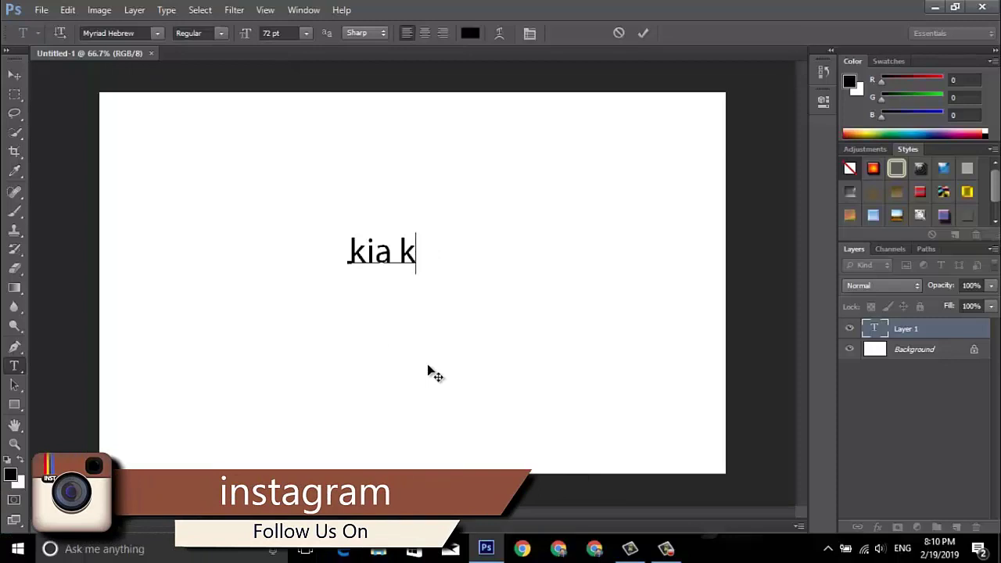
key("BackSpace")
key("BackSpace")
key("BackSpace")
key("BackSpace")
key("BackSpace")
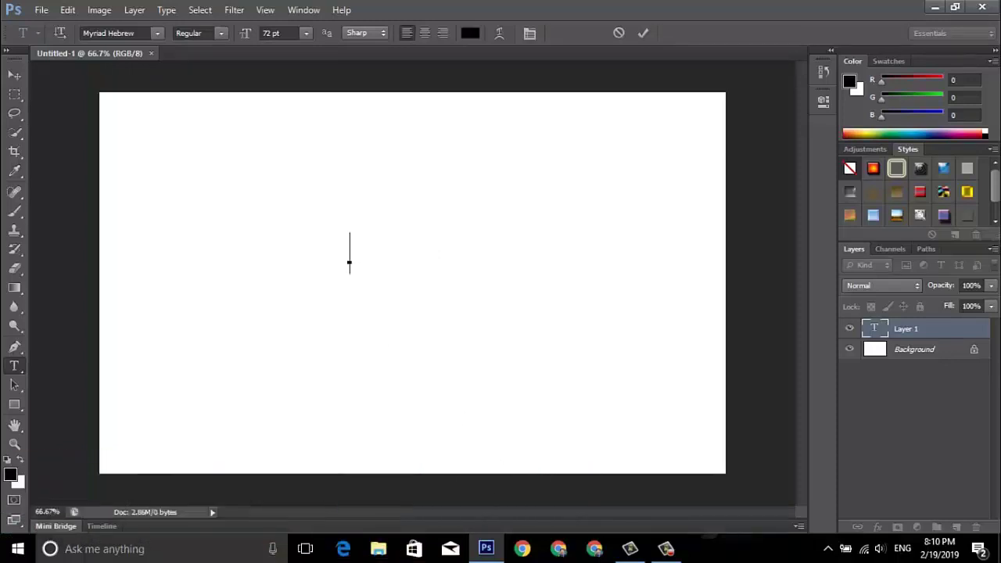
- Switch input to Urdu and type the trial words 'kia karaby hen'
left_click(902, 548)
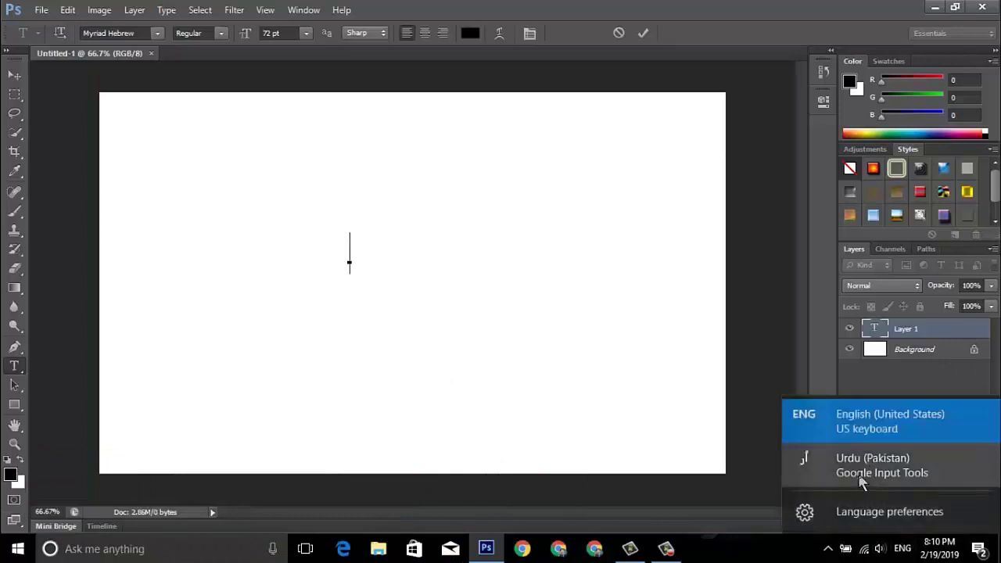
left_click(860, 482)
type("k")
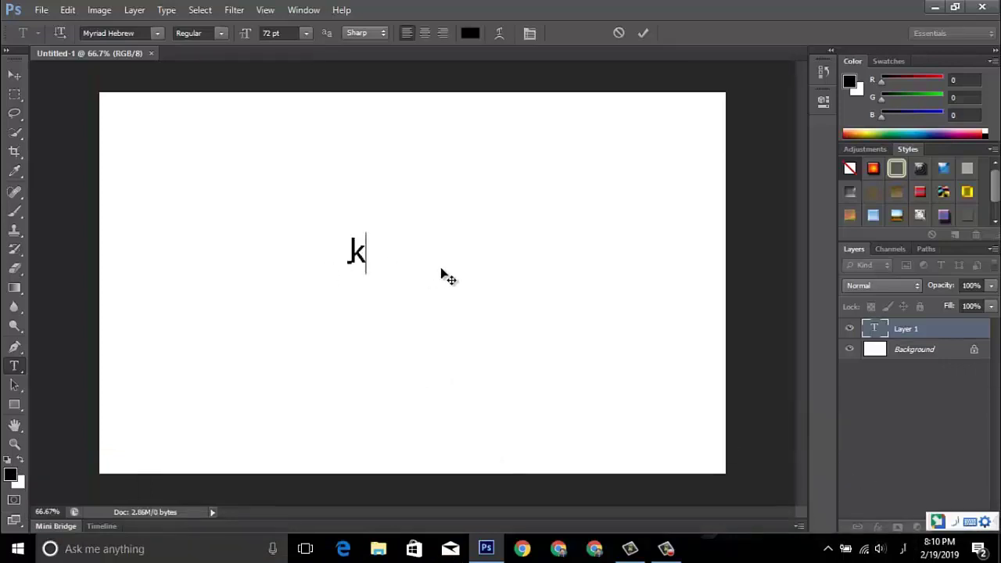
type("ia")
key("space")
type("ka")
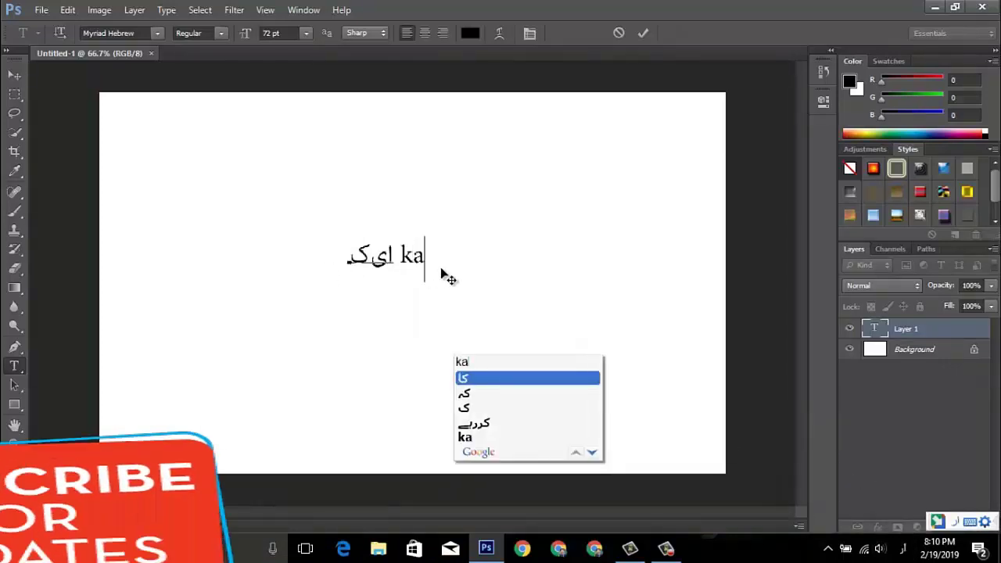
key("BackSpace")
key("BackSpace")
type("کر raby")
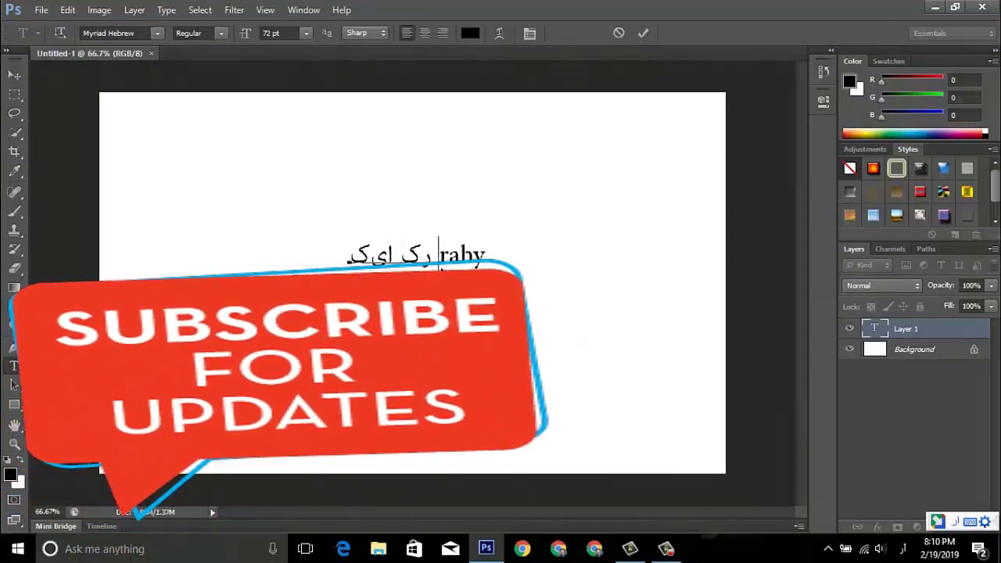
key("space")
type("hen")
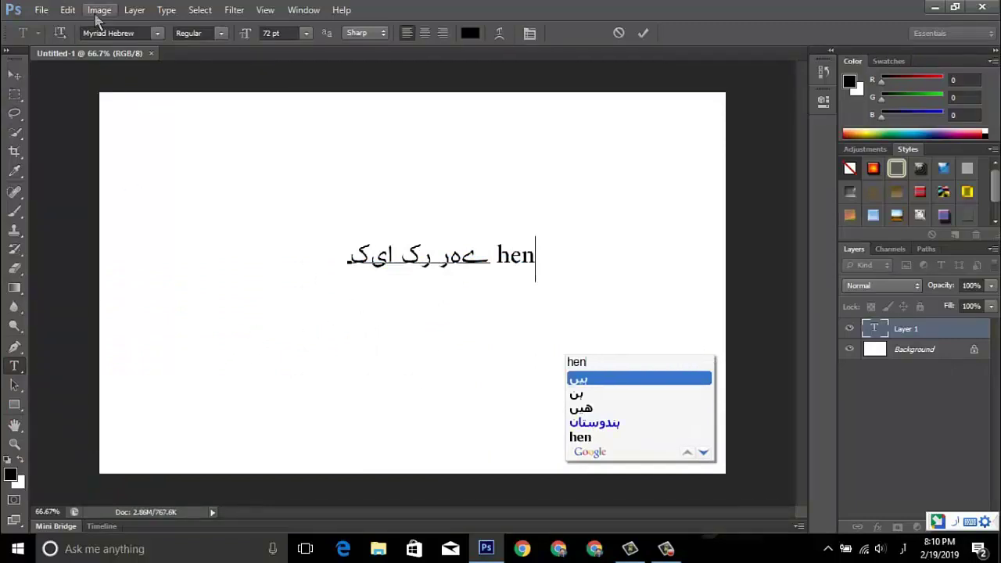
key("BackSpace")
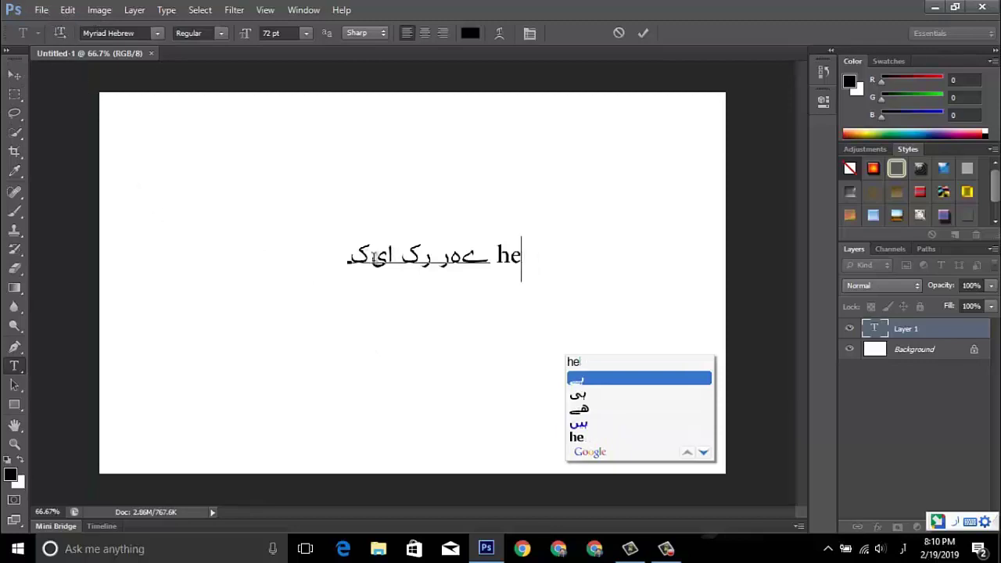
- Discard the trial Urdu text and switch to the Move tool
key("Escape")
key("Escape")
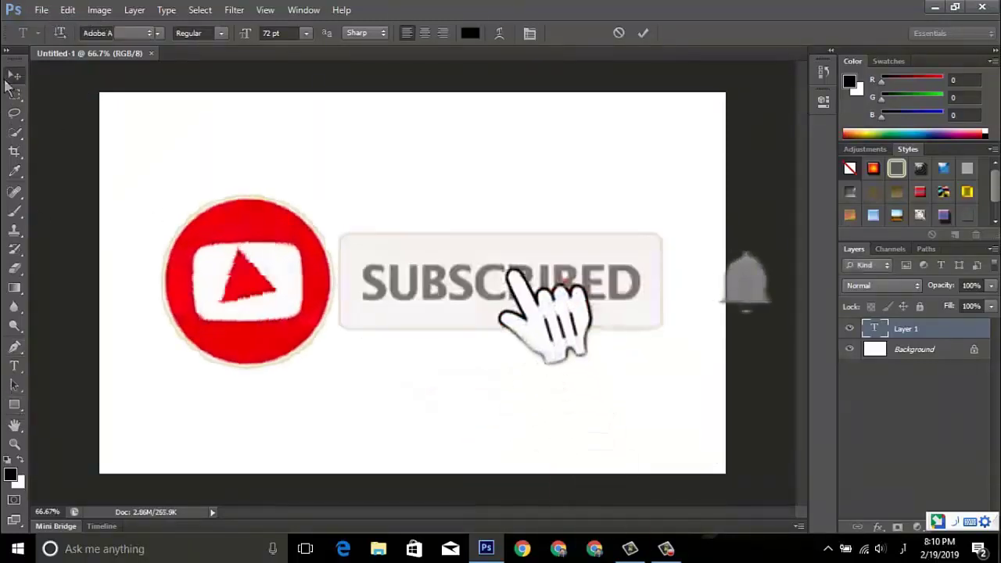
left_click(12, 76)
left_click(42, 9)
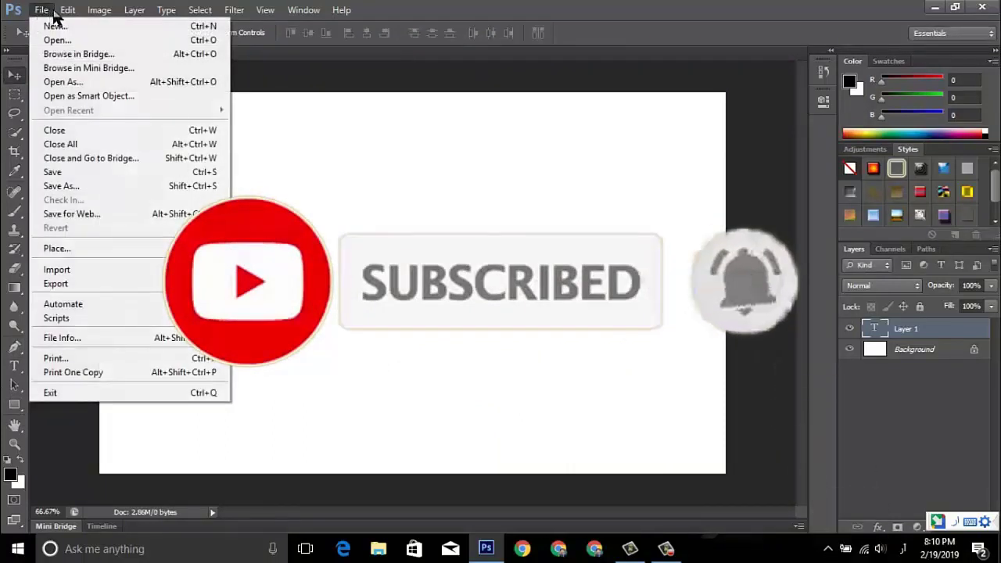
mouse_move(67, 9)
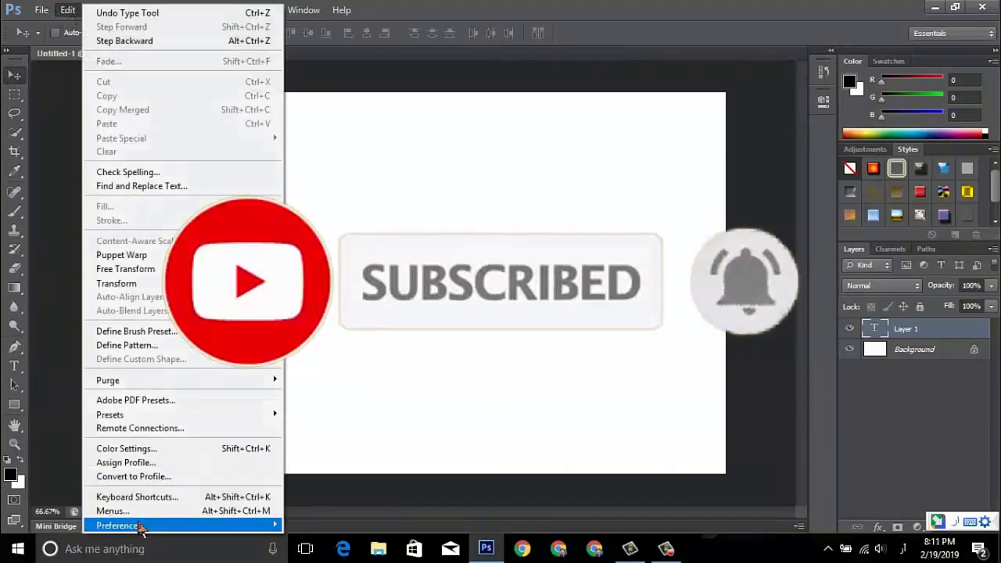
mouse_move(119, 526)
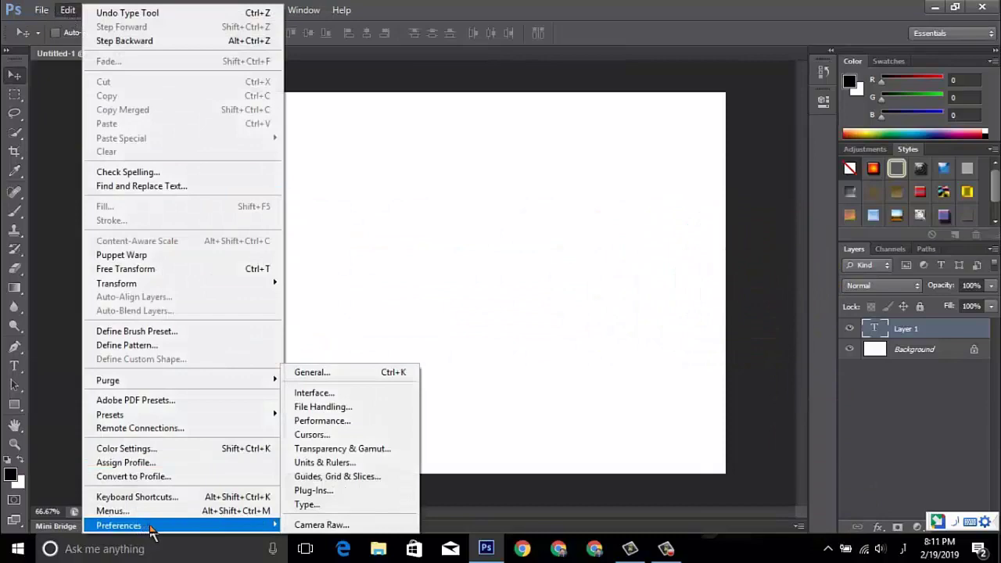
- Set the Type preferences text engine to Middle Eastern and dismiss the Avast popup
left_click(307, 505)
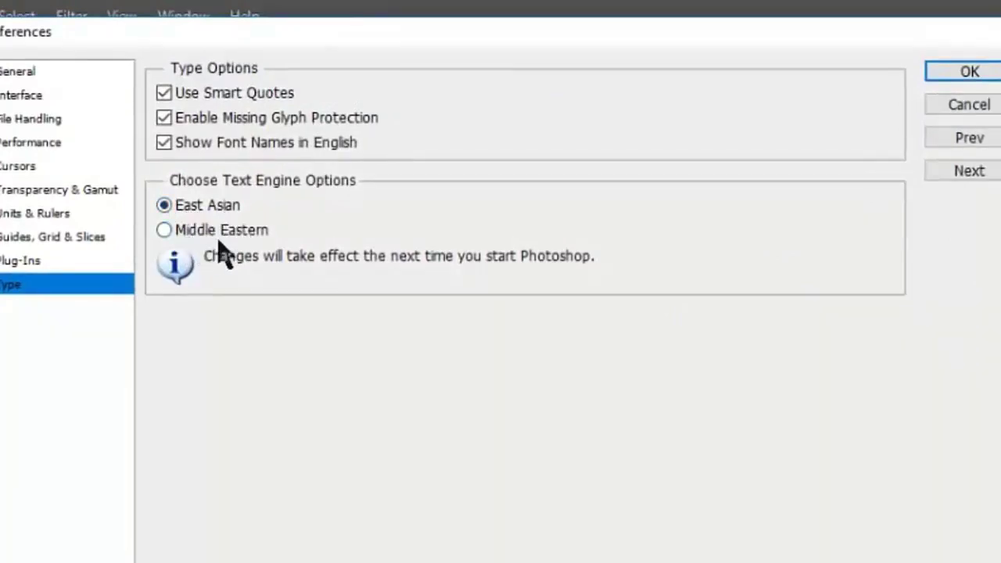
left_click(164, 230)
left_click(966, 74)
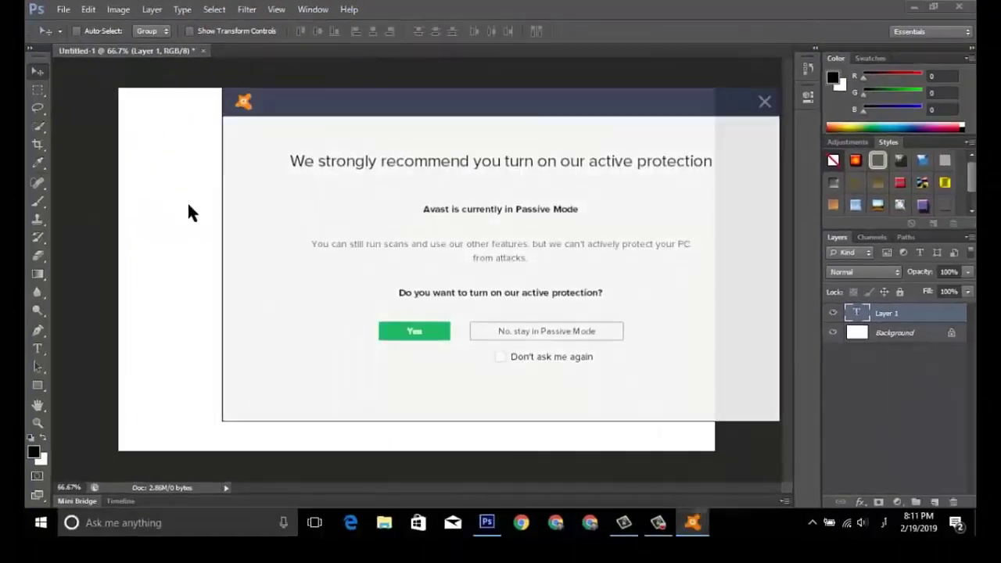
left_click(766, 101)
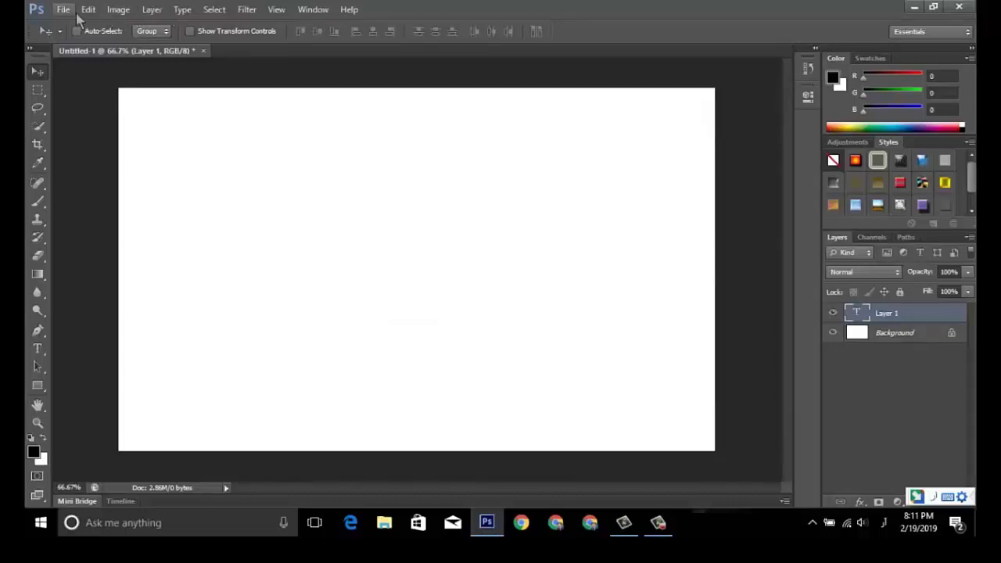
- Switch Type > Language Options to East Asian Features
left_click(182, 9)
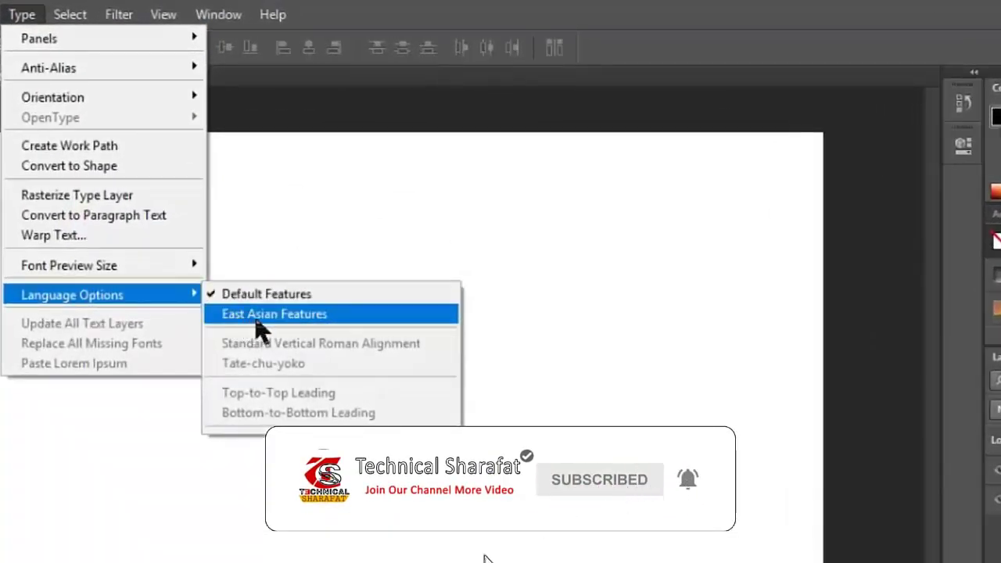
left_click(269, 324)
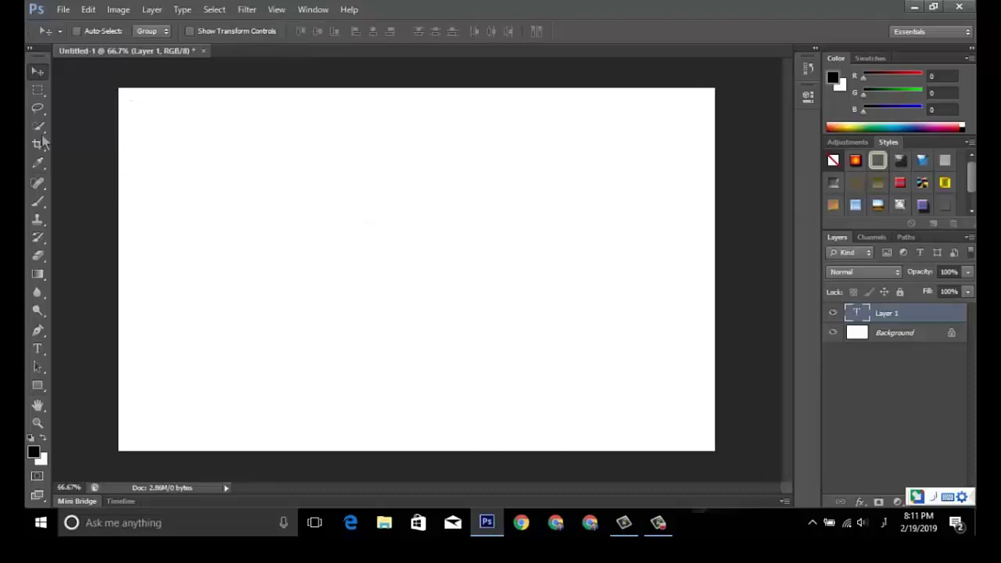
- Quit Photoshop without saving and relaunch it so the text engine change applies
left_click(965, 6)
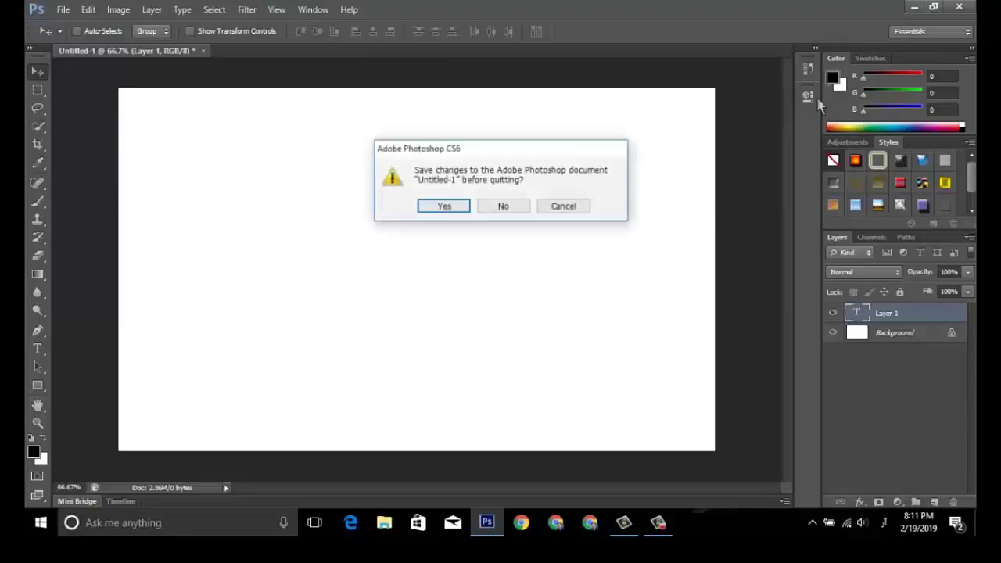
left_click(510, 204)
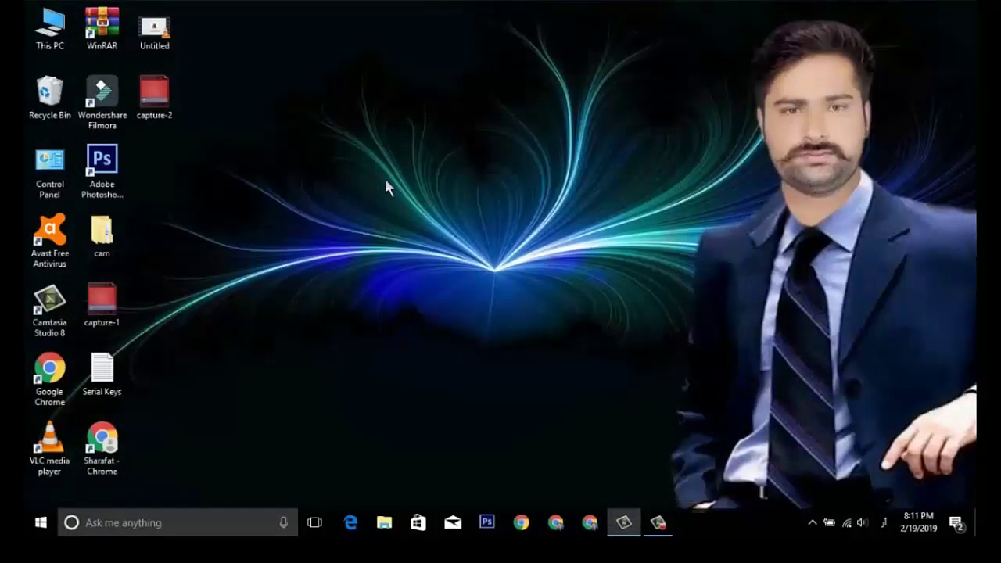
left_click(485, 521)
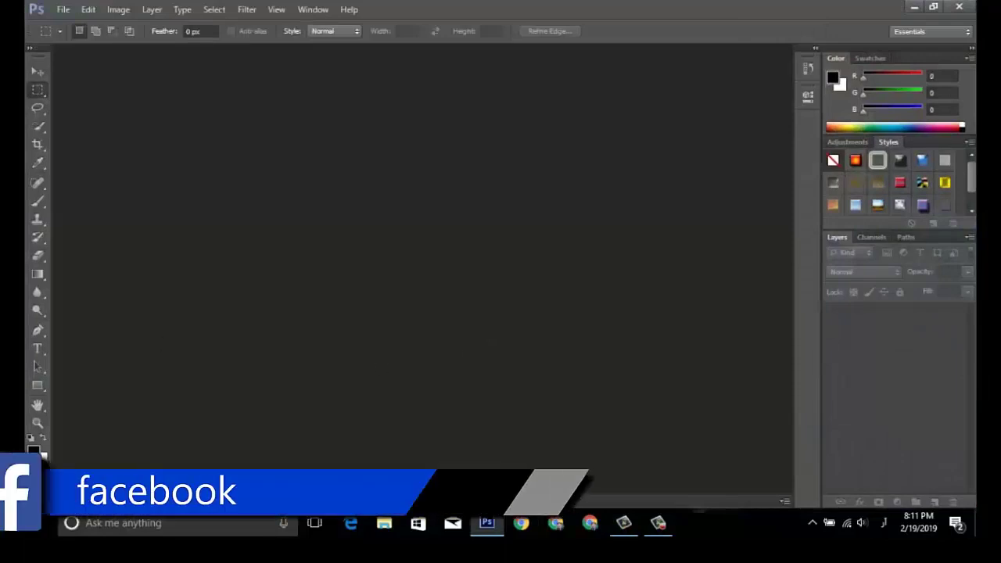
- Create a new 1280×780 white document and start a text layer on it
left_click(61, 10)
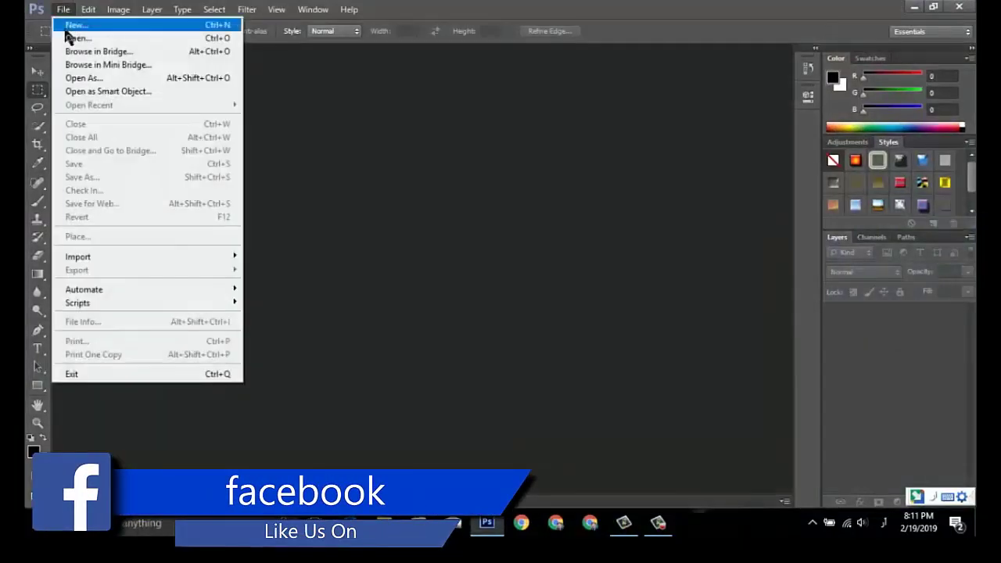
left_click(69, 21)
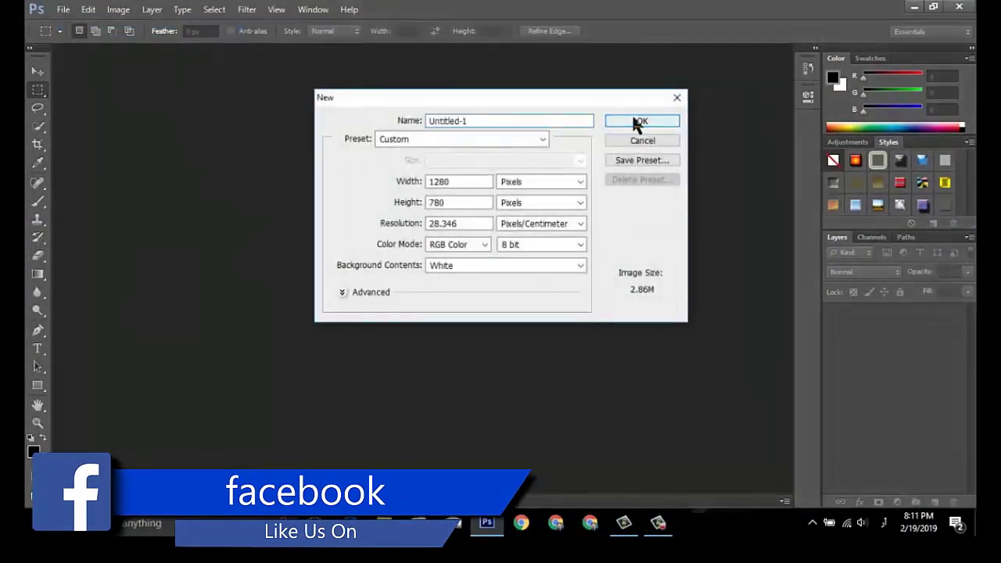
left_click(635, 124)
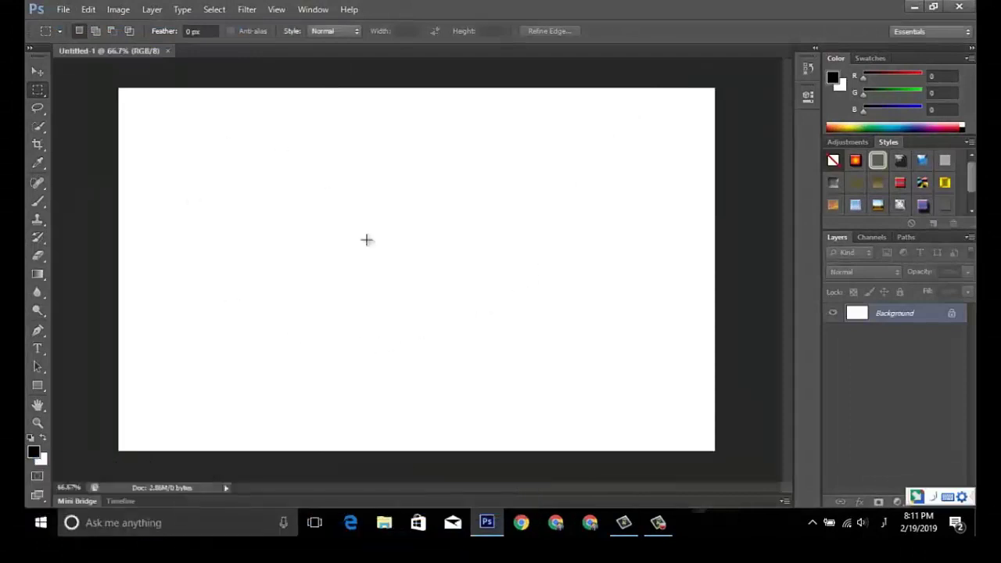
left_click(36, 350)
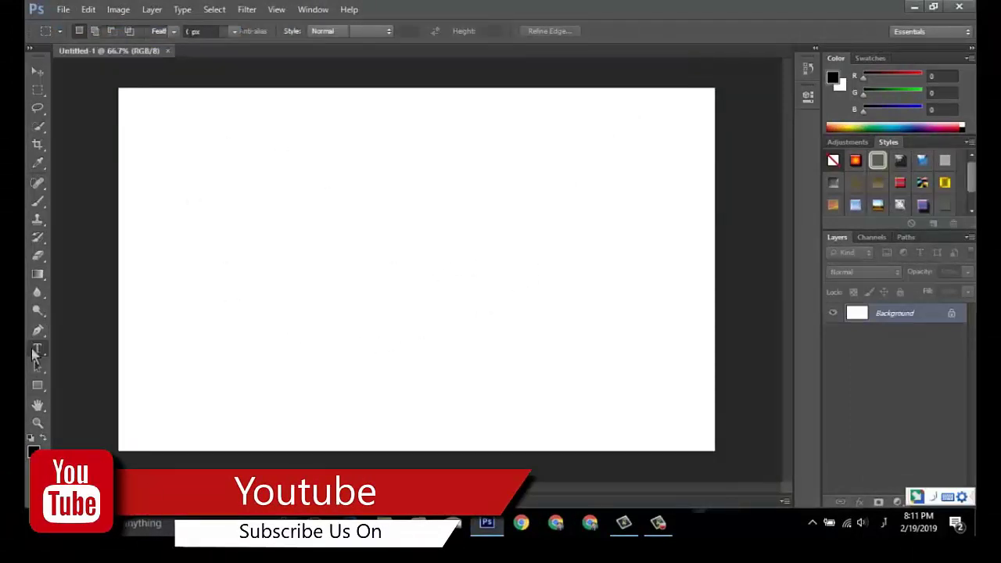
left_click(649, 247)
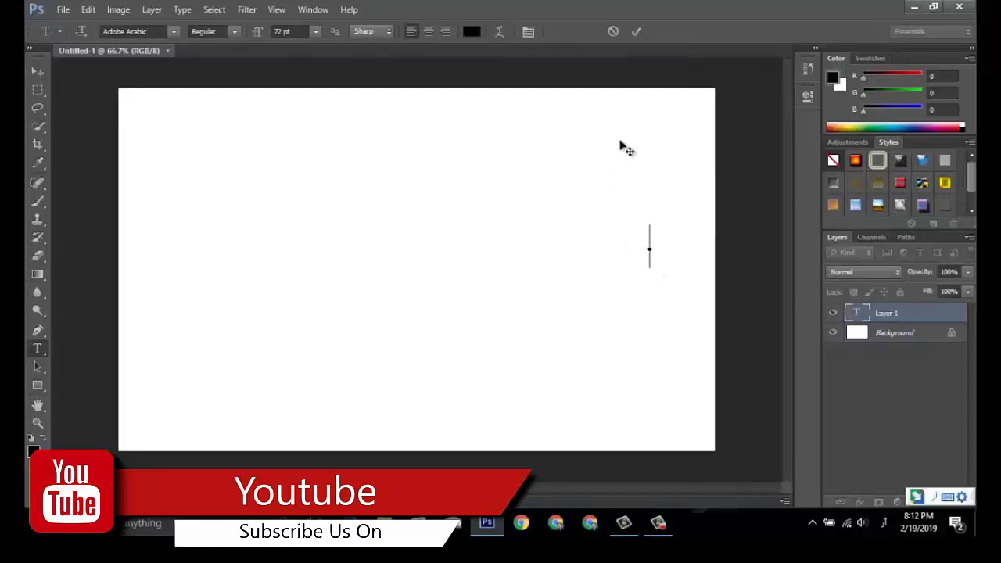
- Type 'akya kar rahe hen' as Urdu and drag the line into the canvas middle
type("a")
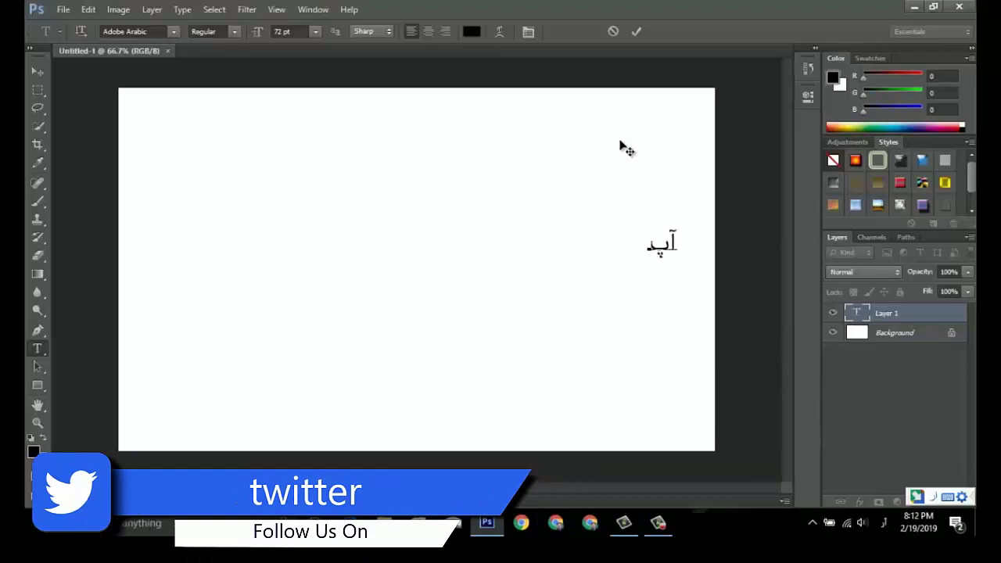
type("kya ")
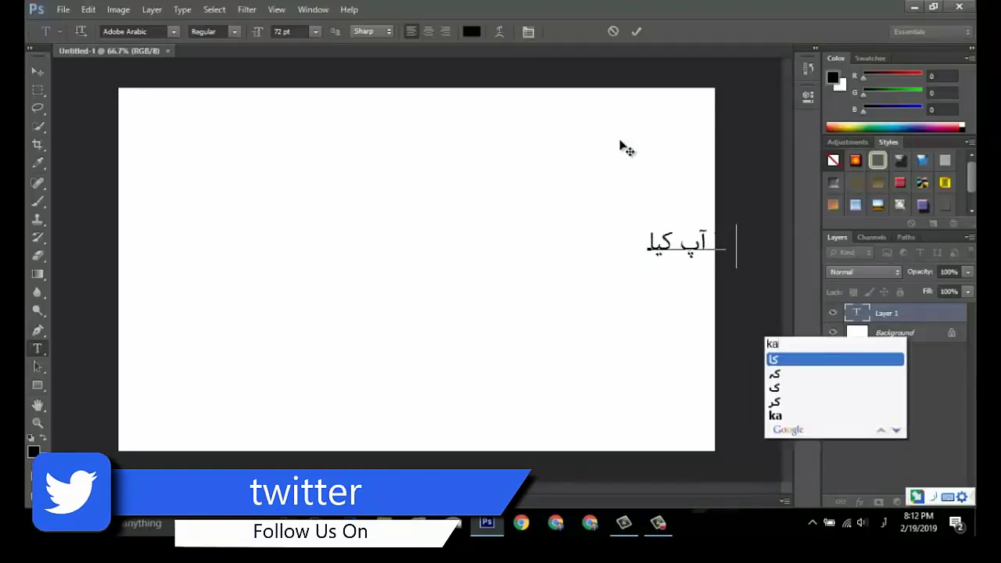
type("kar rahe ")
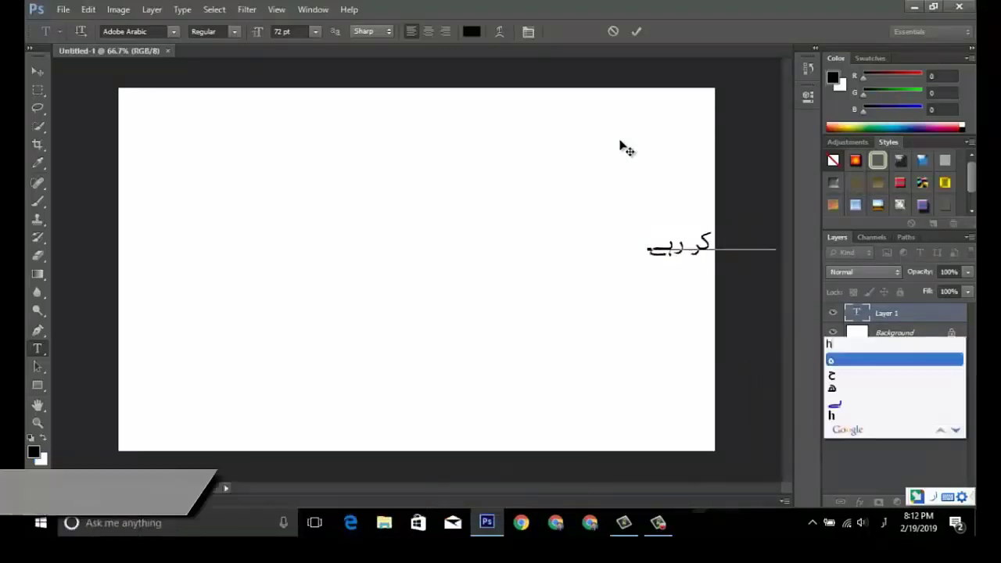
type("hen")
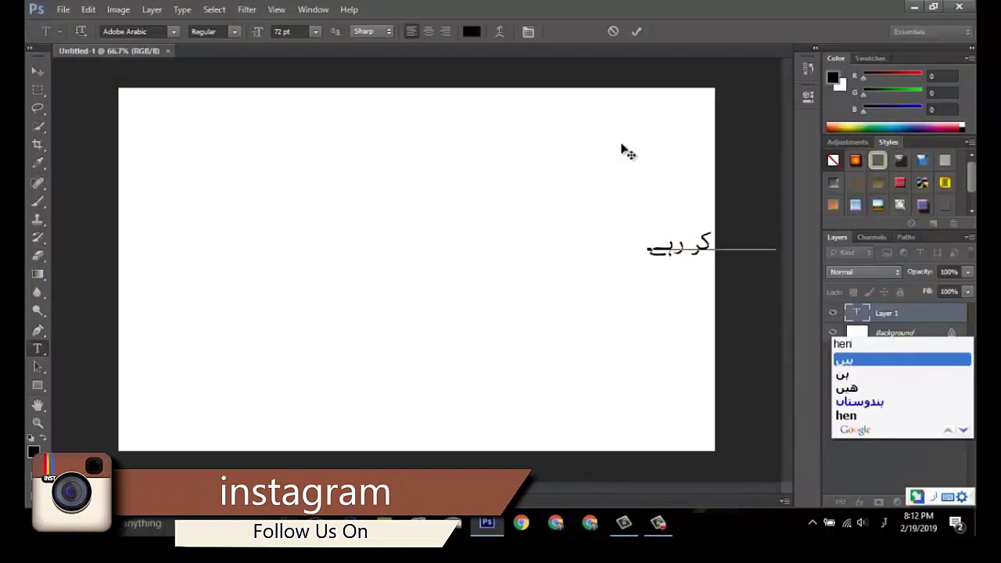
mouse_move(639, 310)
left_mouse_down()
mouse_move(284, 279)
mouse_move(362, 304)
left_mouse_up()
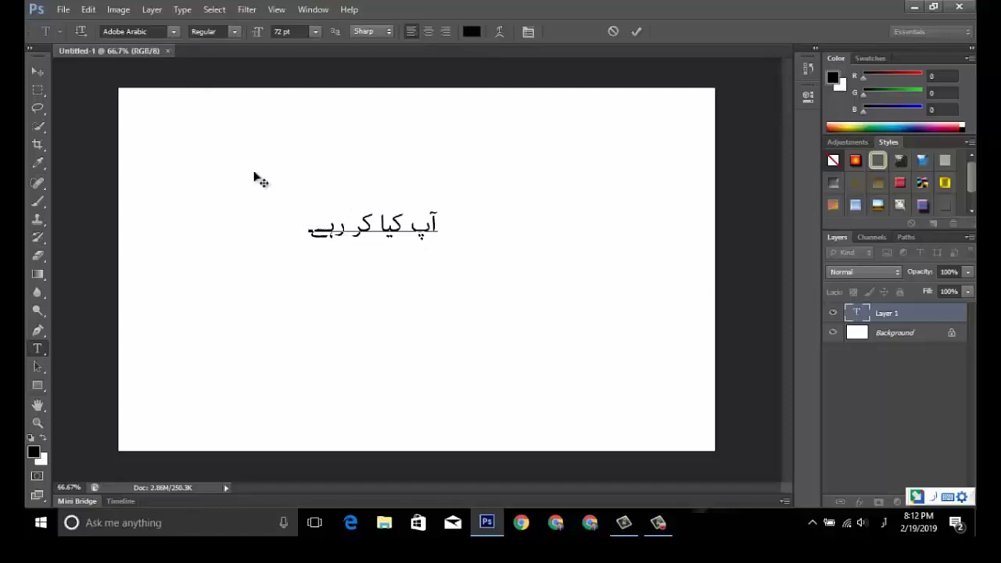
- Select all the Urdu text, browse the font list leaving Adobe Arabic unchanged, and minimize Photoshop
right_click(350, 231)
left_click(372, 240)
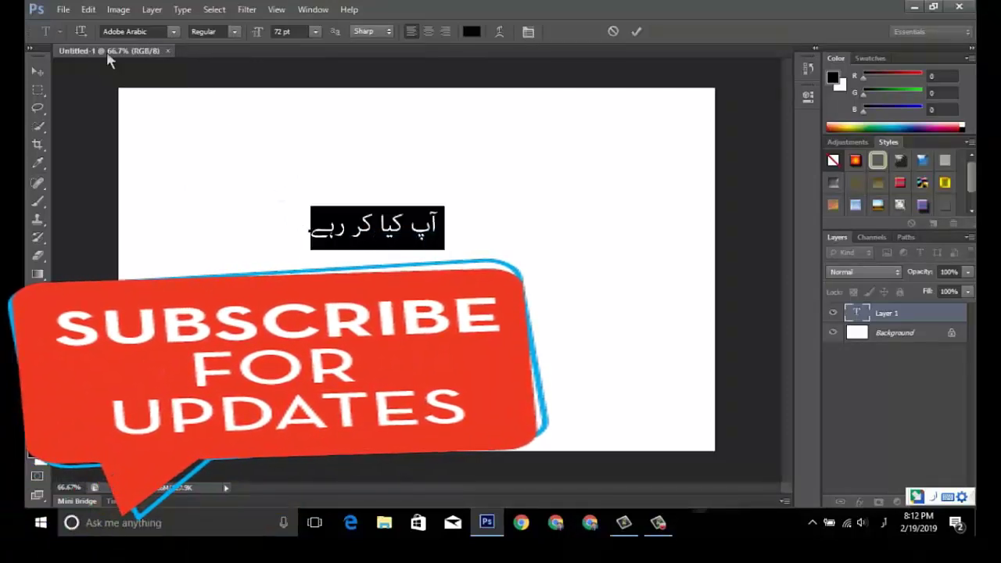
left_click(173, 31)
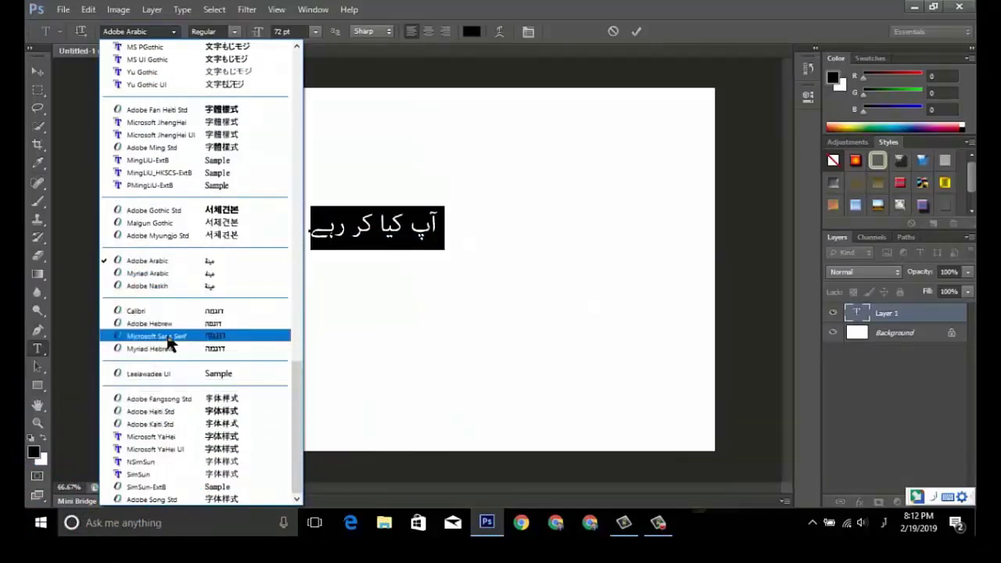
scroll(119, 329, "up", 3)
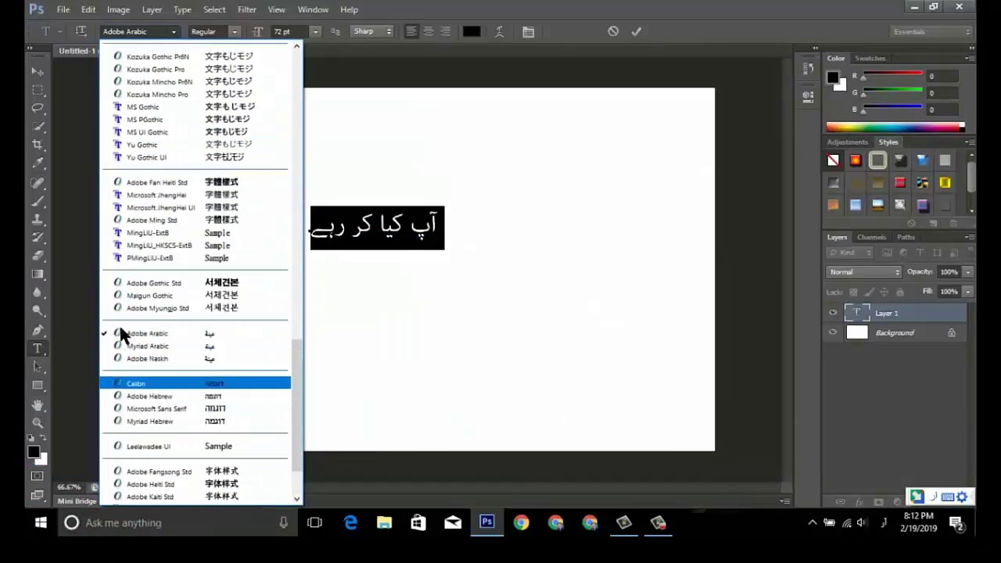
scroll(121, 331, "up", 2)
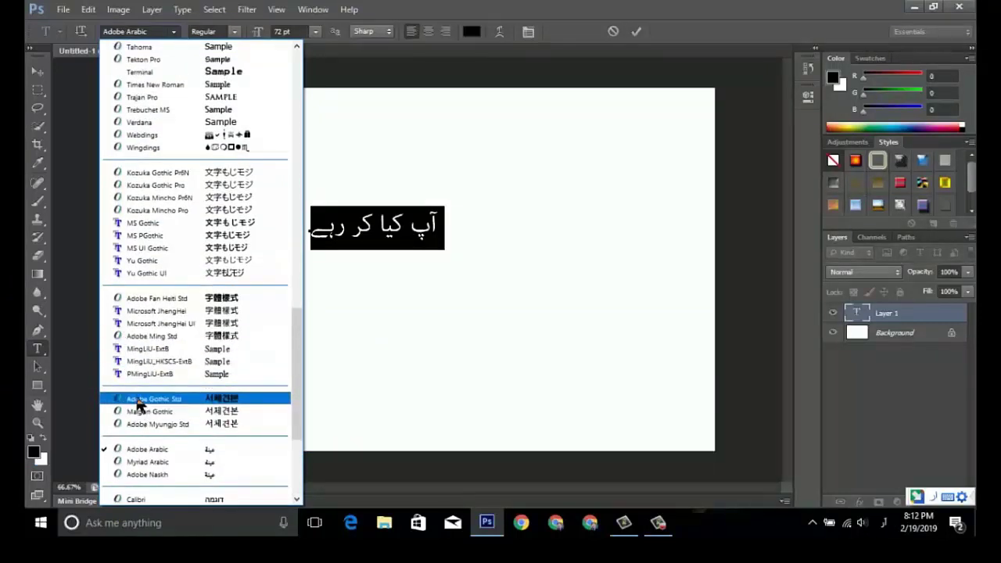
scroll(143, 395, "up", 3)
scroll(151, 391, "up", 3)
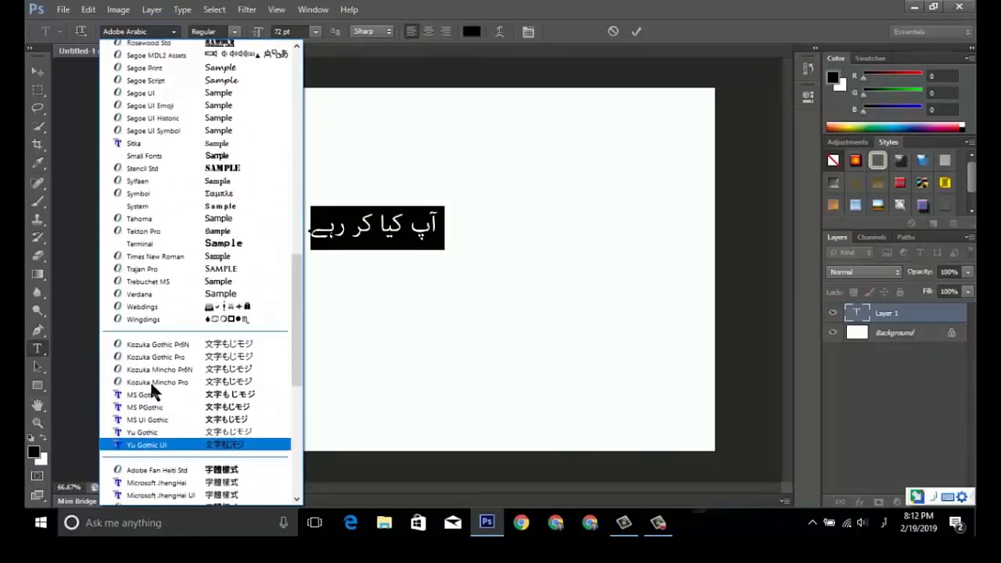
scroll(151, 390, "up", 3)
scroll(151, 391, "up", 3)
scroll(152, 391, "up", 1)
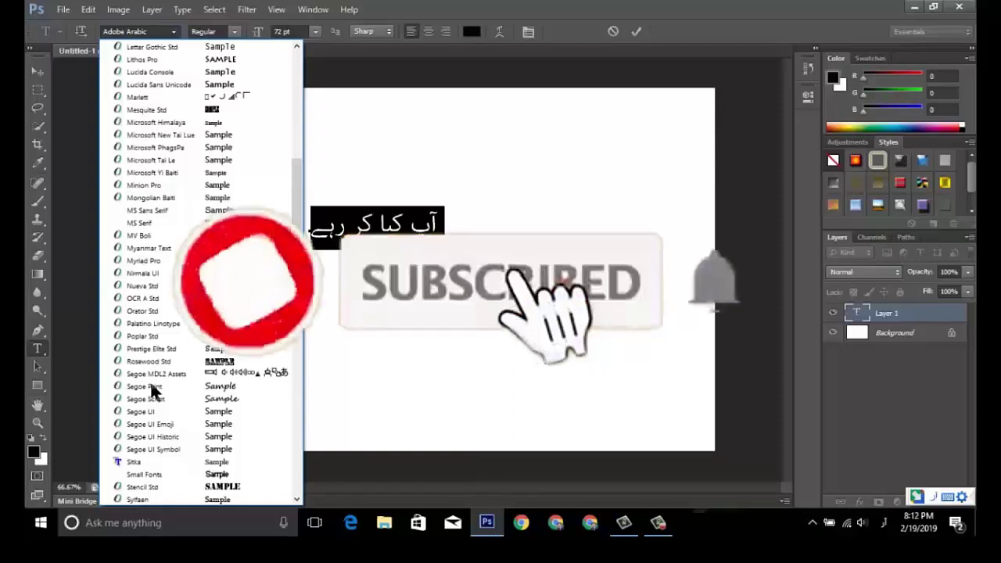
scroll(150, 383, "up", 4)
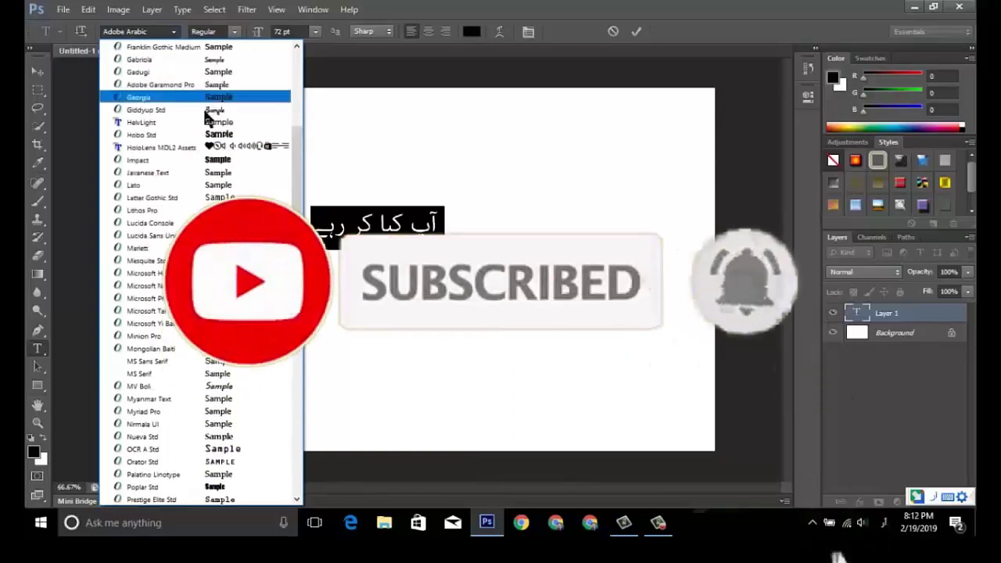
left_click(322, 77)
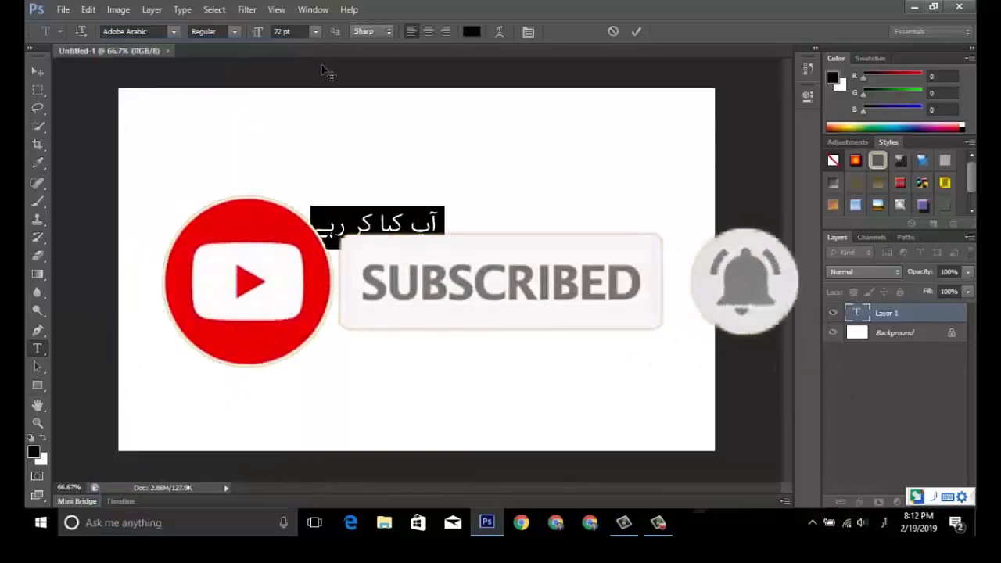
left_click(486, 523)
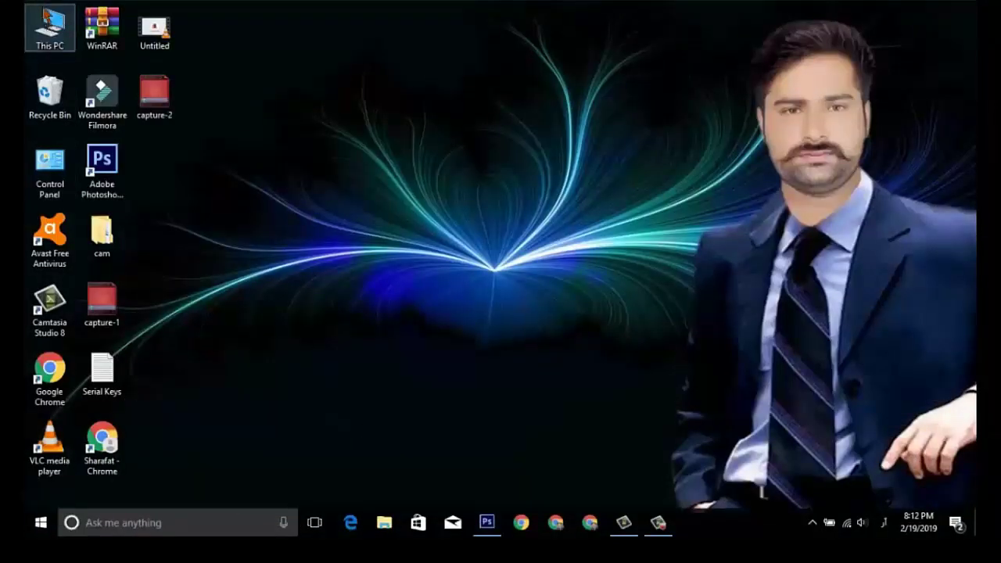
- Browse to the D:\VIP\urdu folder in File Explorer and refresh it
double_click(50, 28)
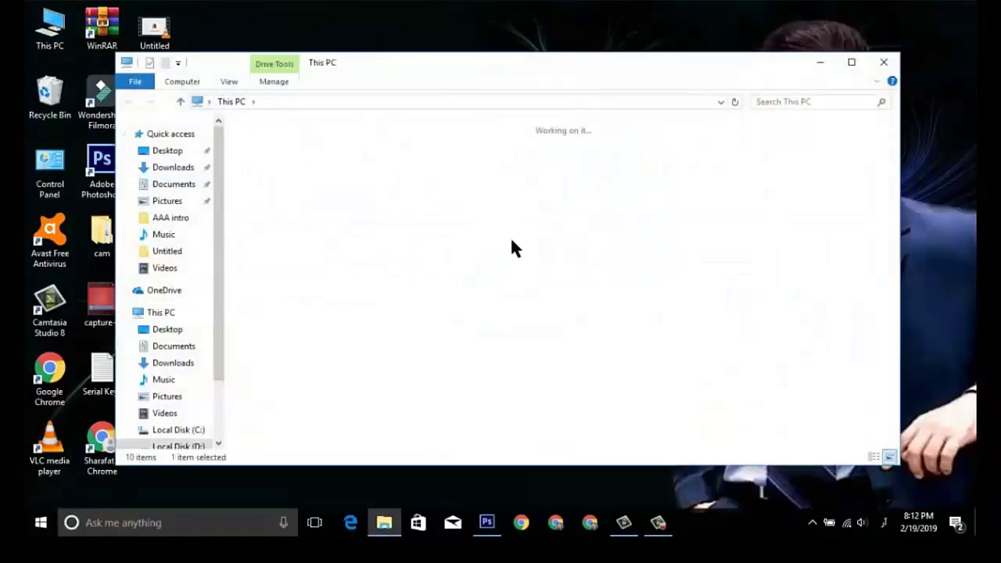
double_click(465, 279)
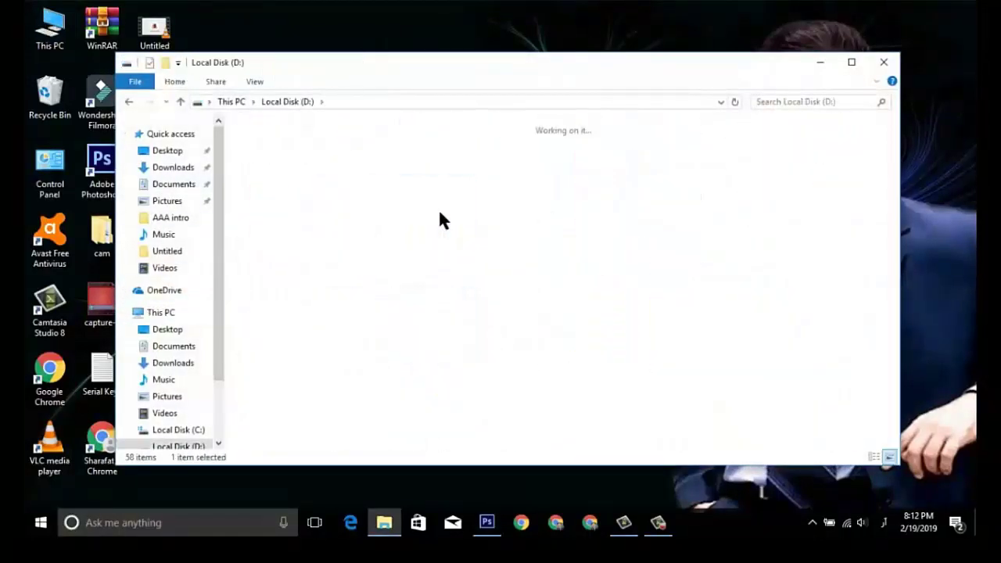
double_click(760, 160)
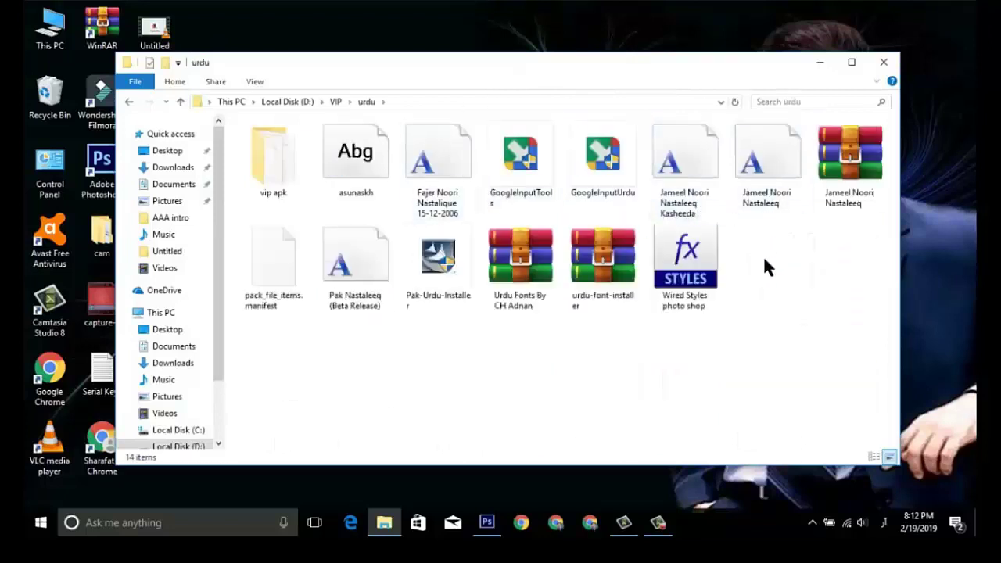
key("F5")
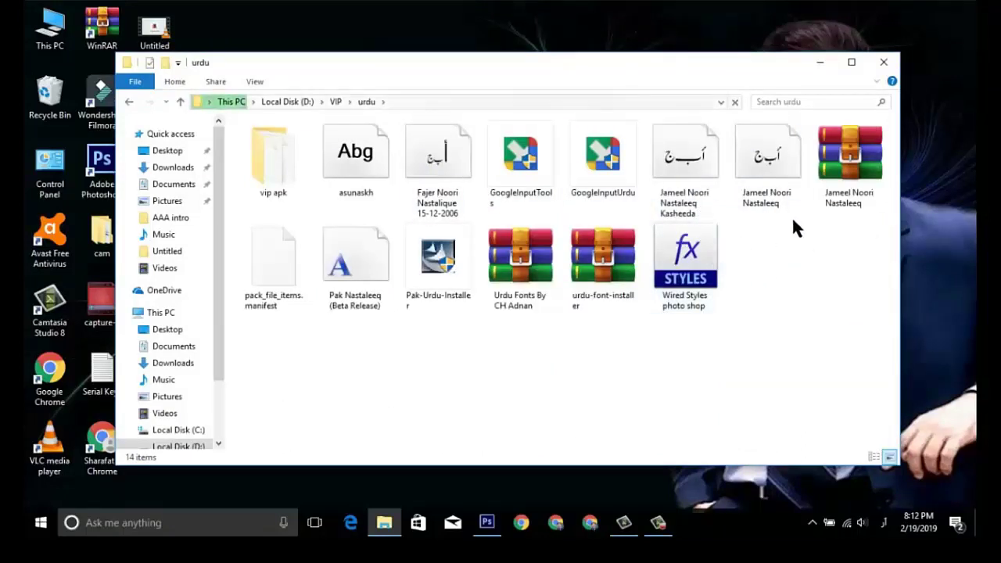
- Install Jameel Noori Nastaleeq, replacing the existing copy, and close the preview and folder windows
left_click(770, 159)
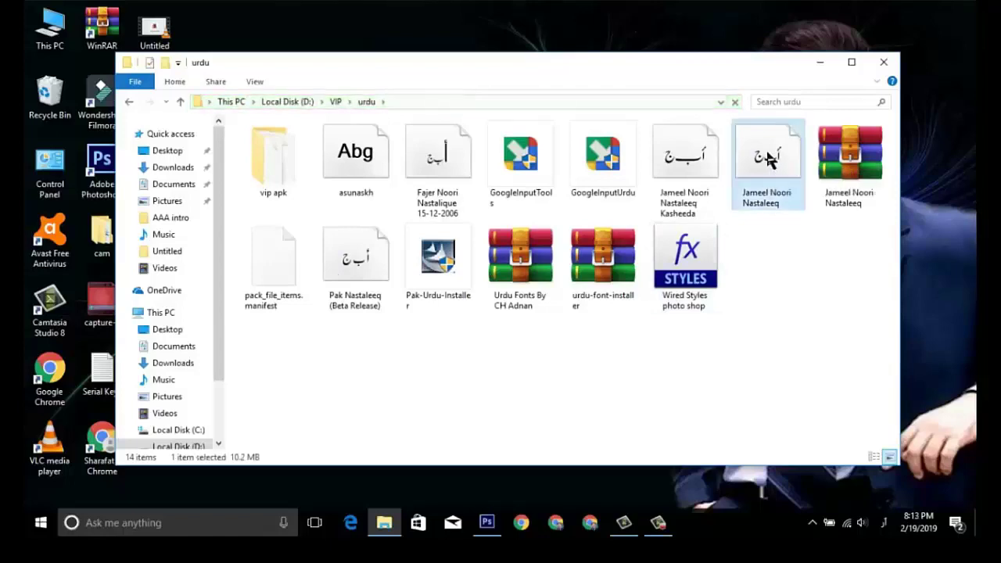
double_click(770, 159)
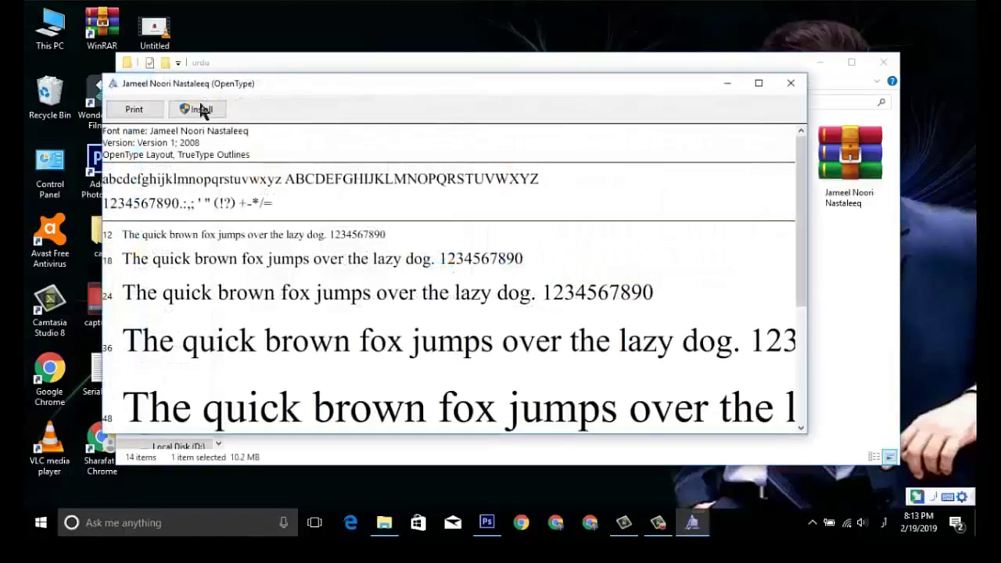
left_click(202, 110)
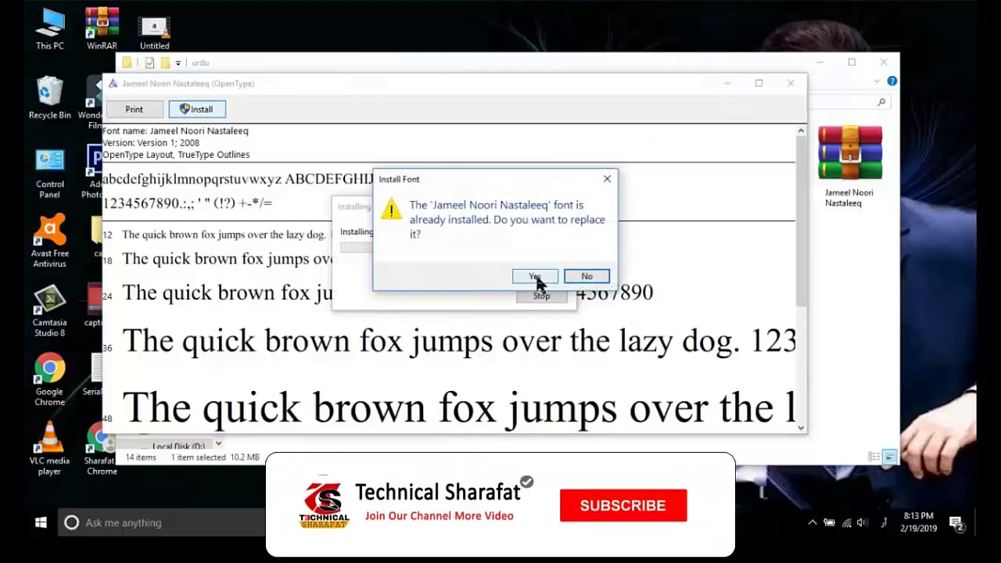
left_click(535, 277)
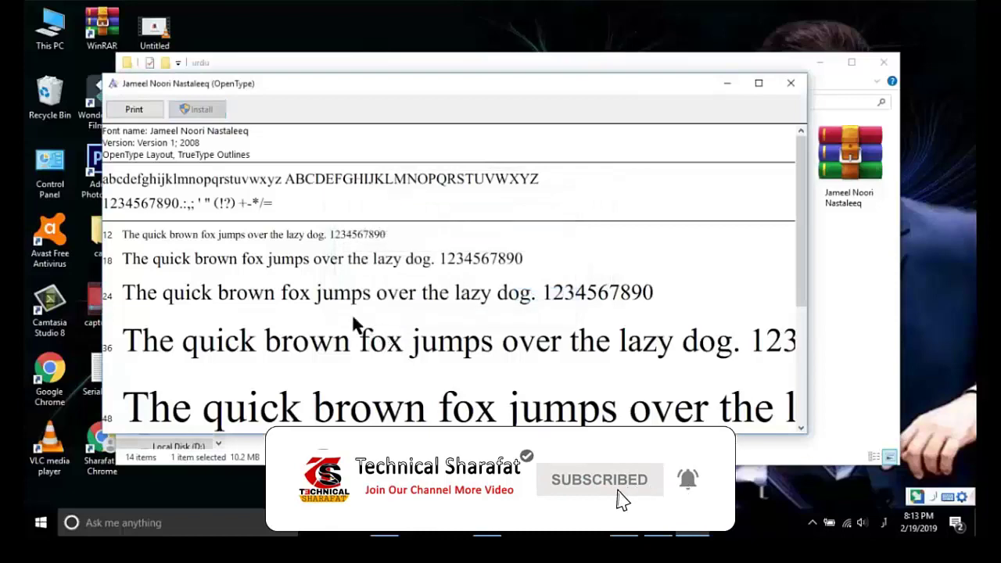
left_click(790, 83)
left_click(887, 63)
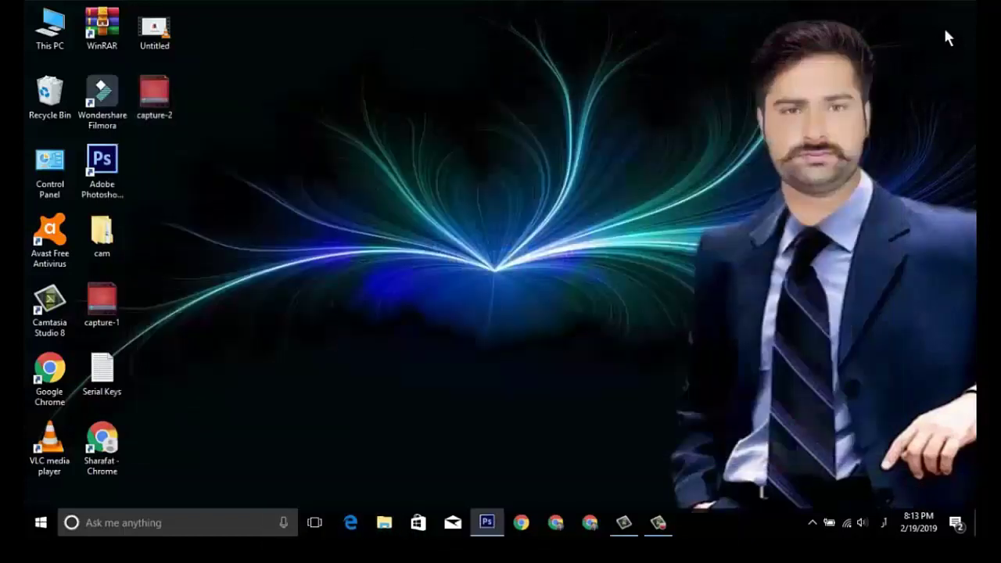
- Back in Photoshop, set the Urdu text's font to Jameel Noori Nastaleeq
left_click(486, 522)
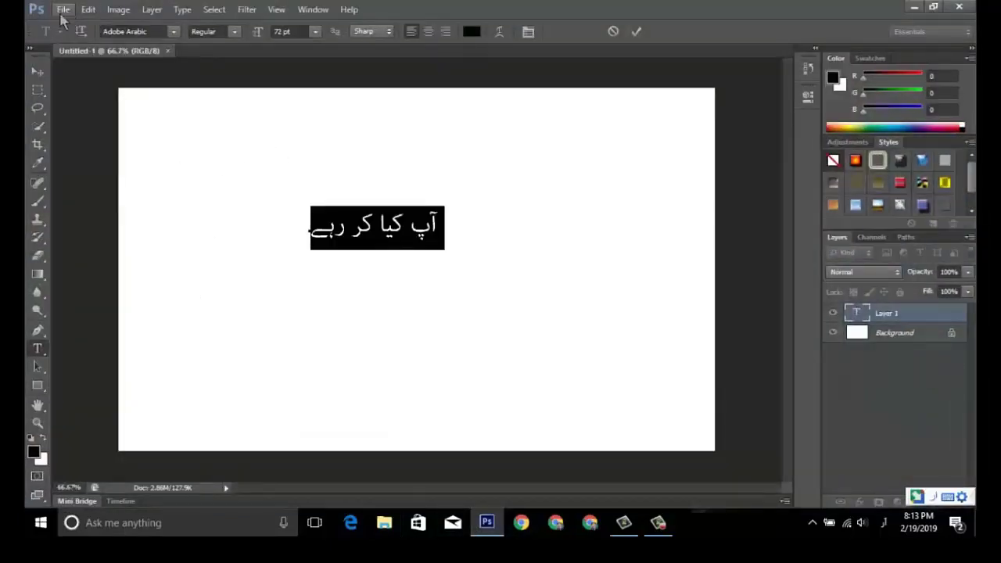
left_click(172, 32)
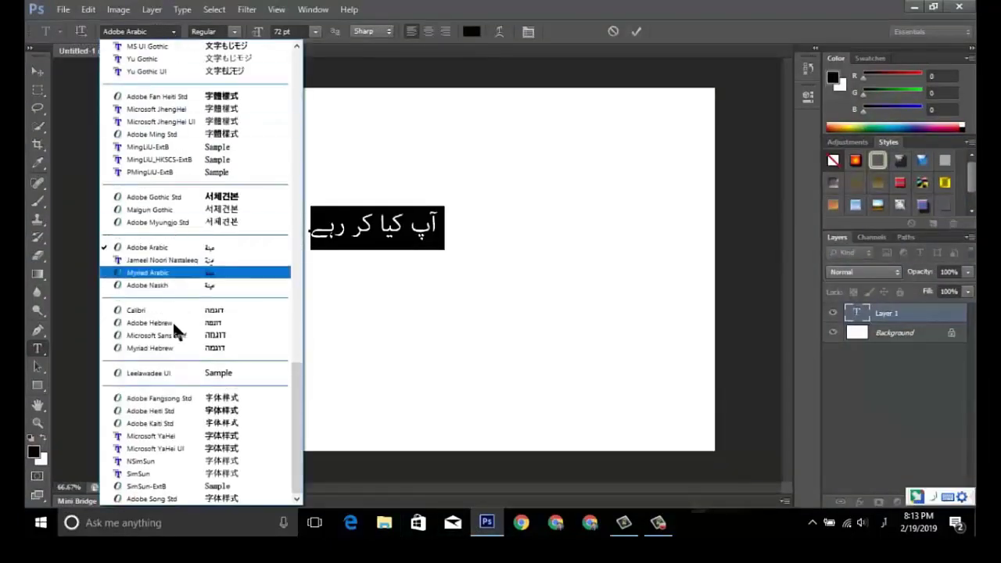
left_click(172, 261)
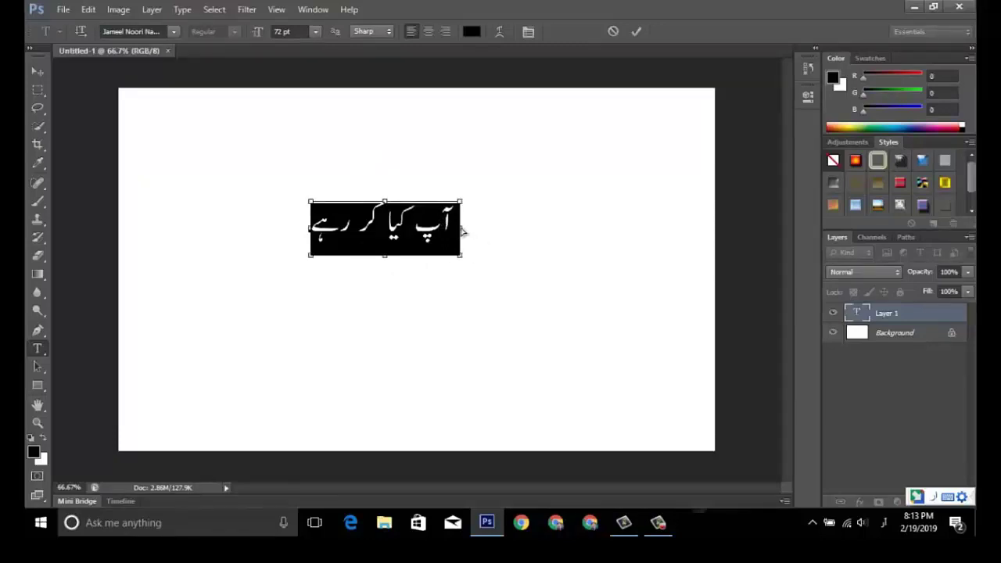
- Stretch the Urdu line wider to the right and taller upward, to about 99.31 pt
left_click_drag(469, 232, 594, 233)
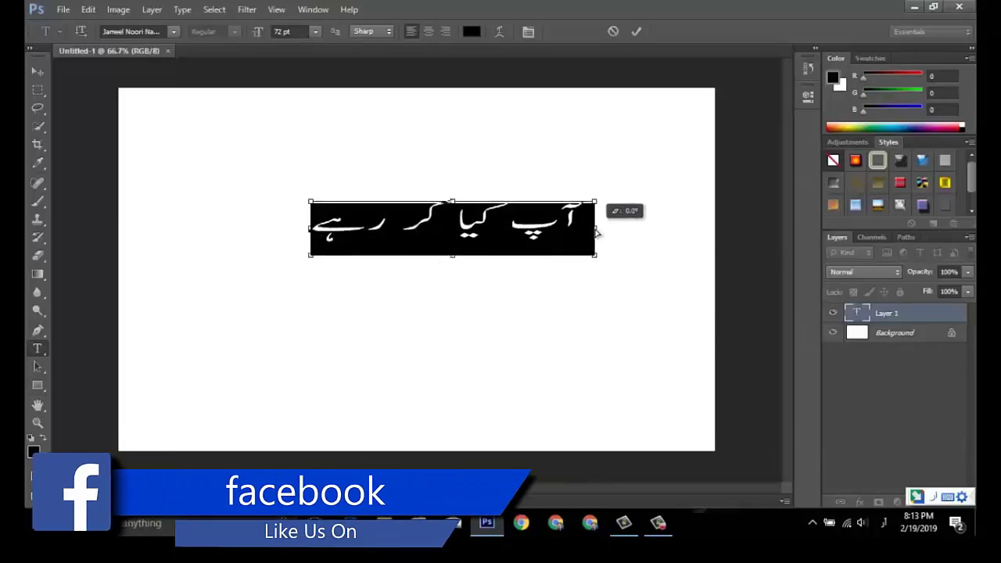
left_click_drag(595, 233, 593, 227)
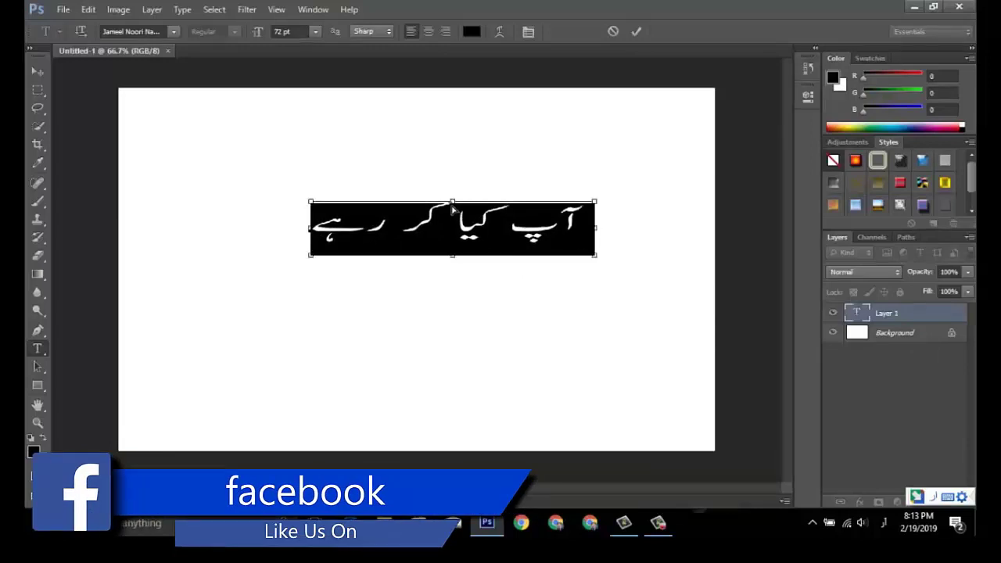
left_click_drag(454, 201, 456, 182)
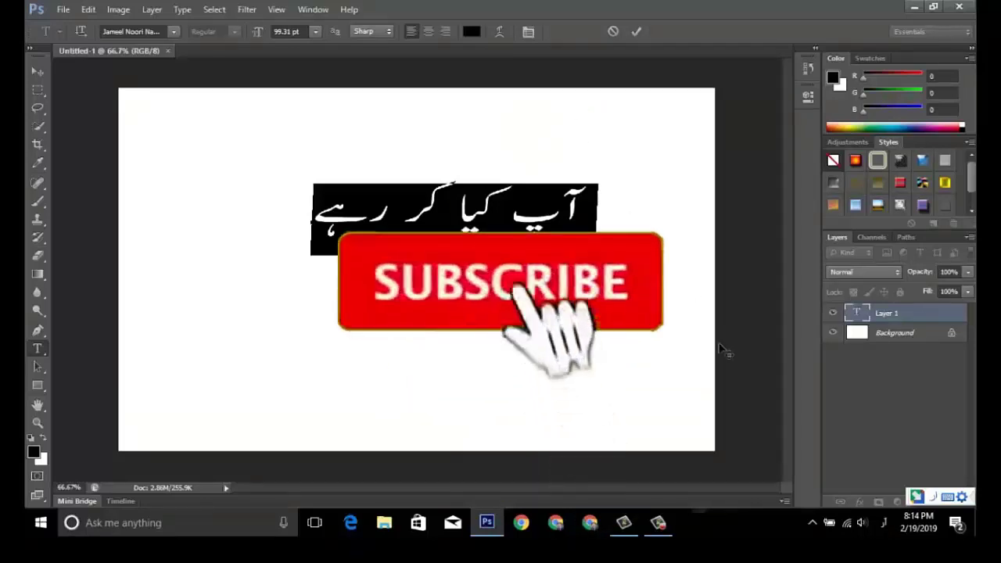
left_click(658, 522)
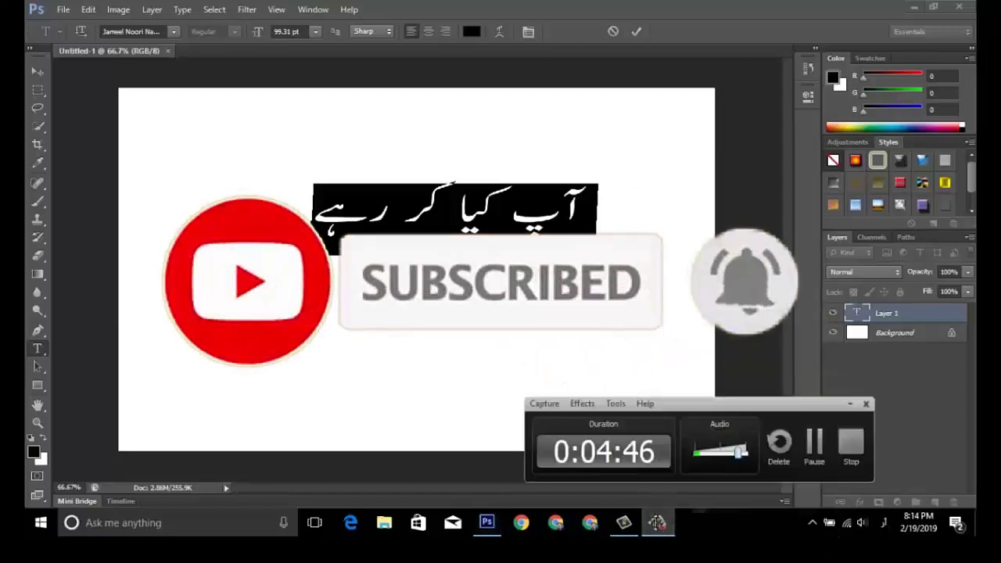